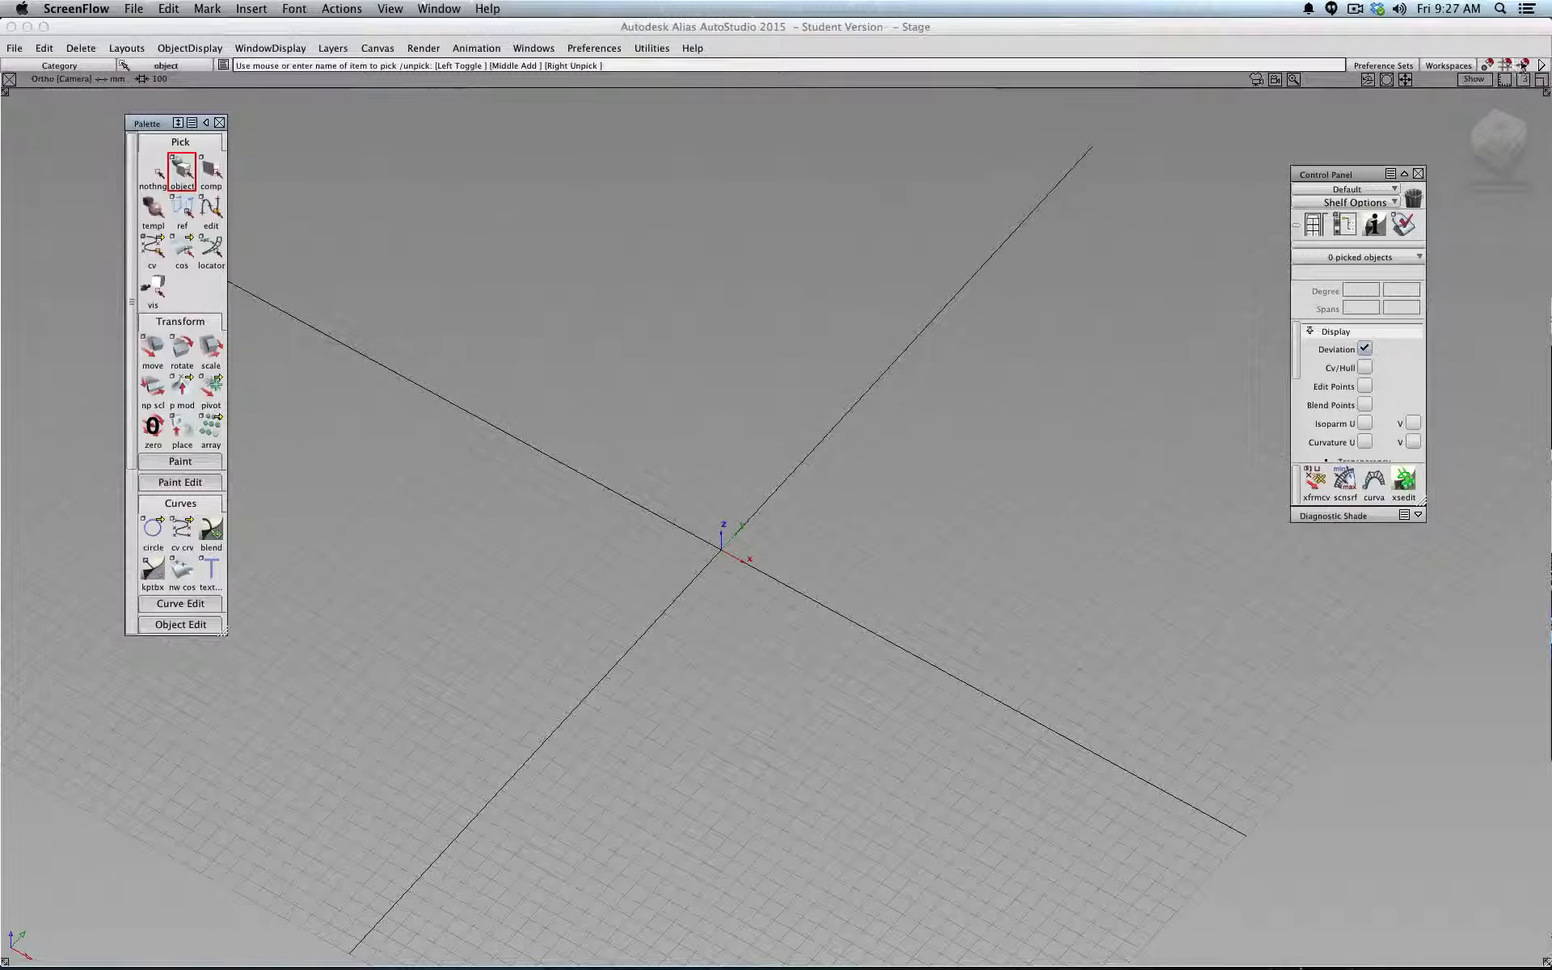
Begin a CV curve on the ground plane and place its second and third control points constrained along the X axis
click(1507, 162)
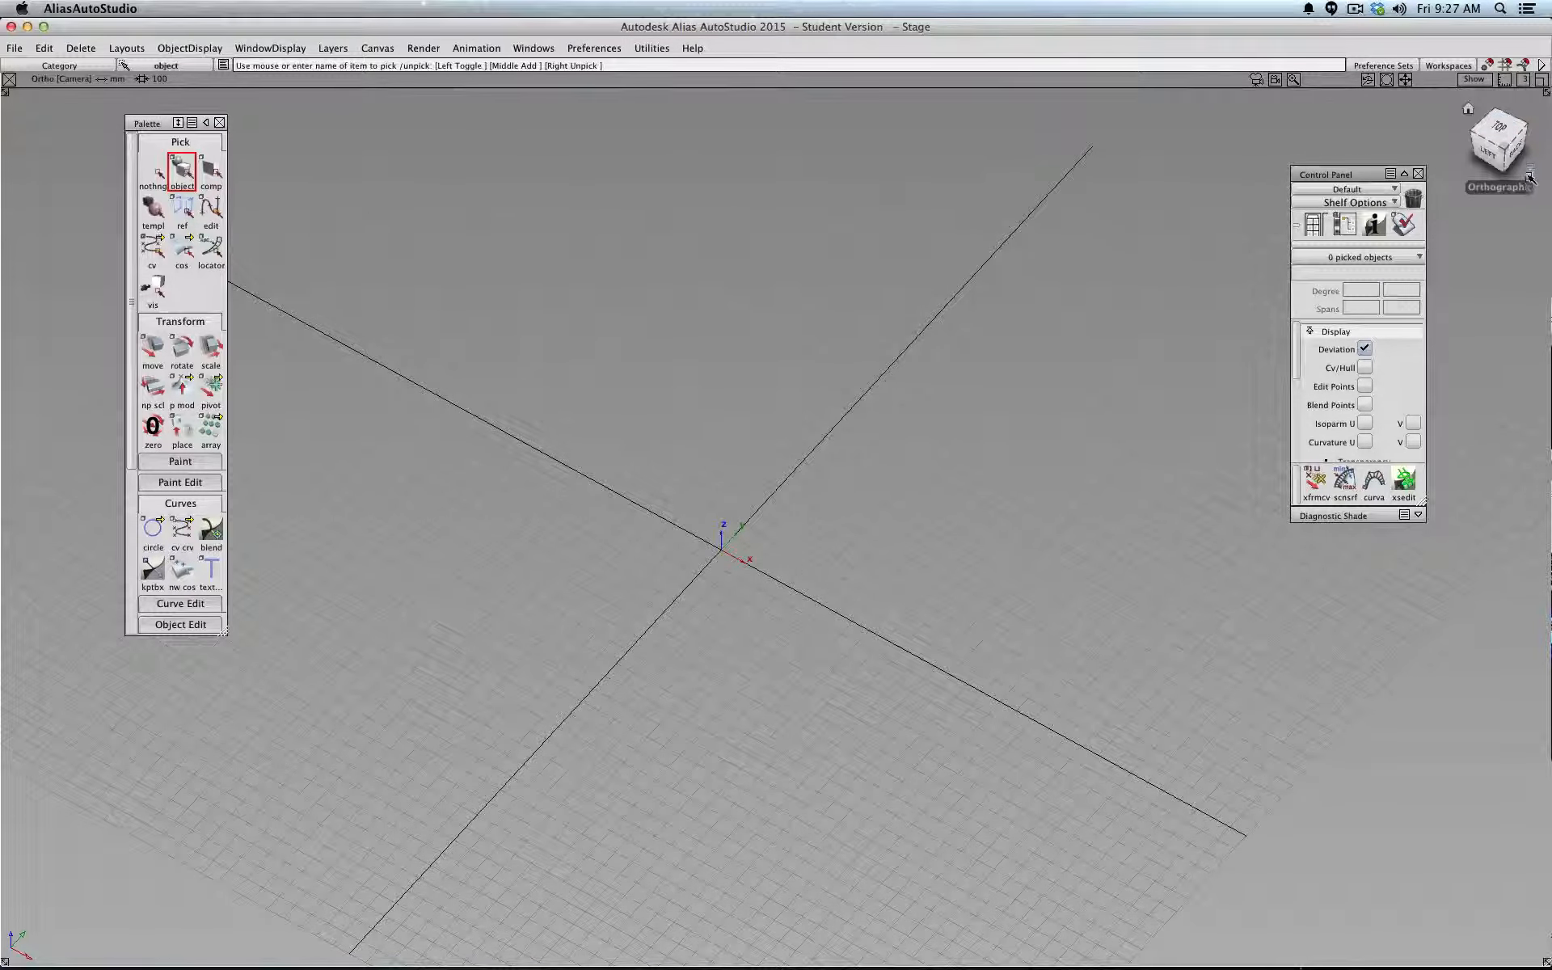
click(1531, 177)
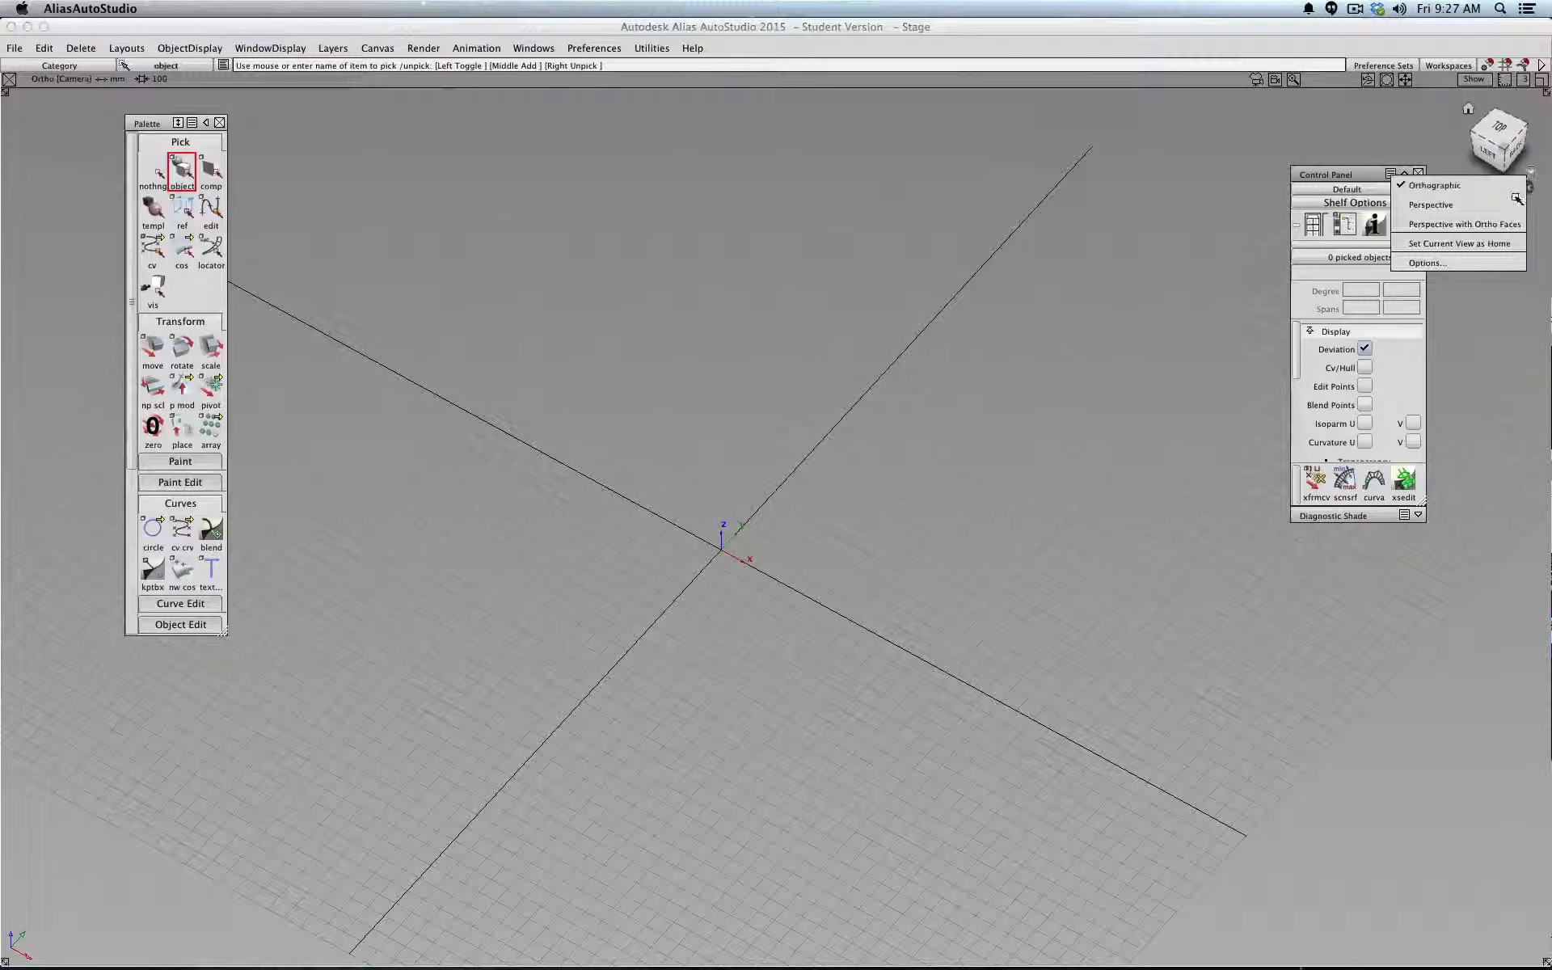
click(182, 530)
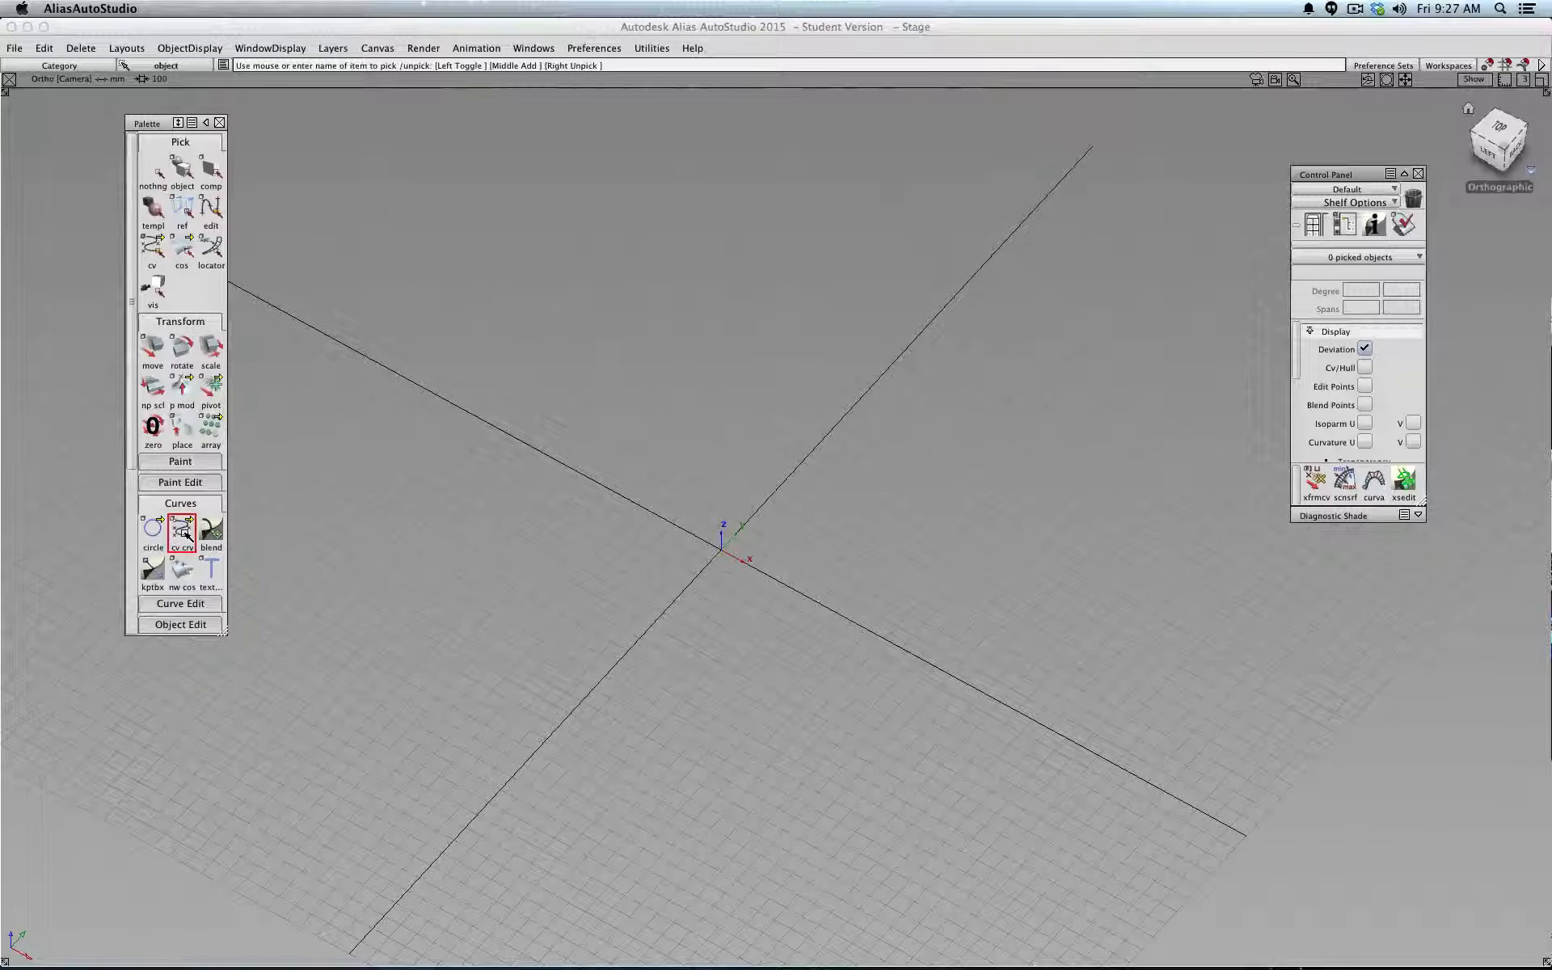
click(472, 516)
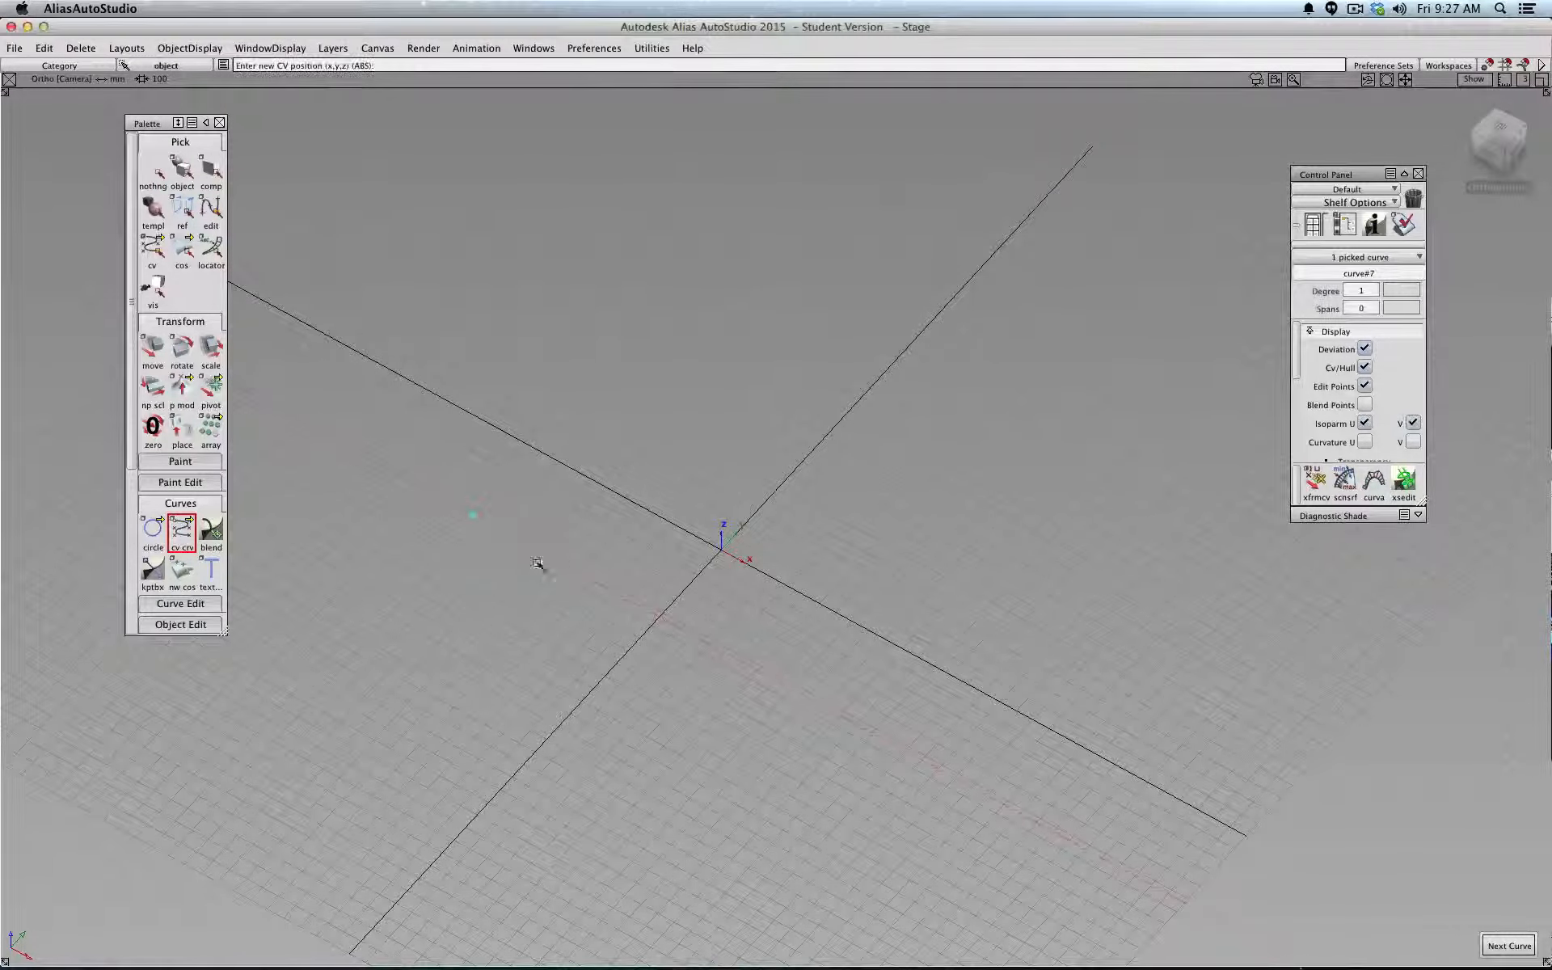
middle_click(777, 548)
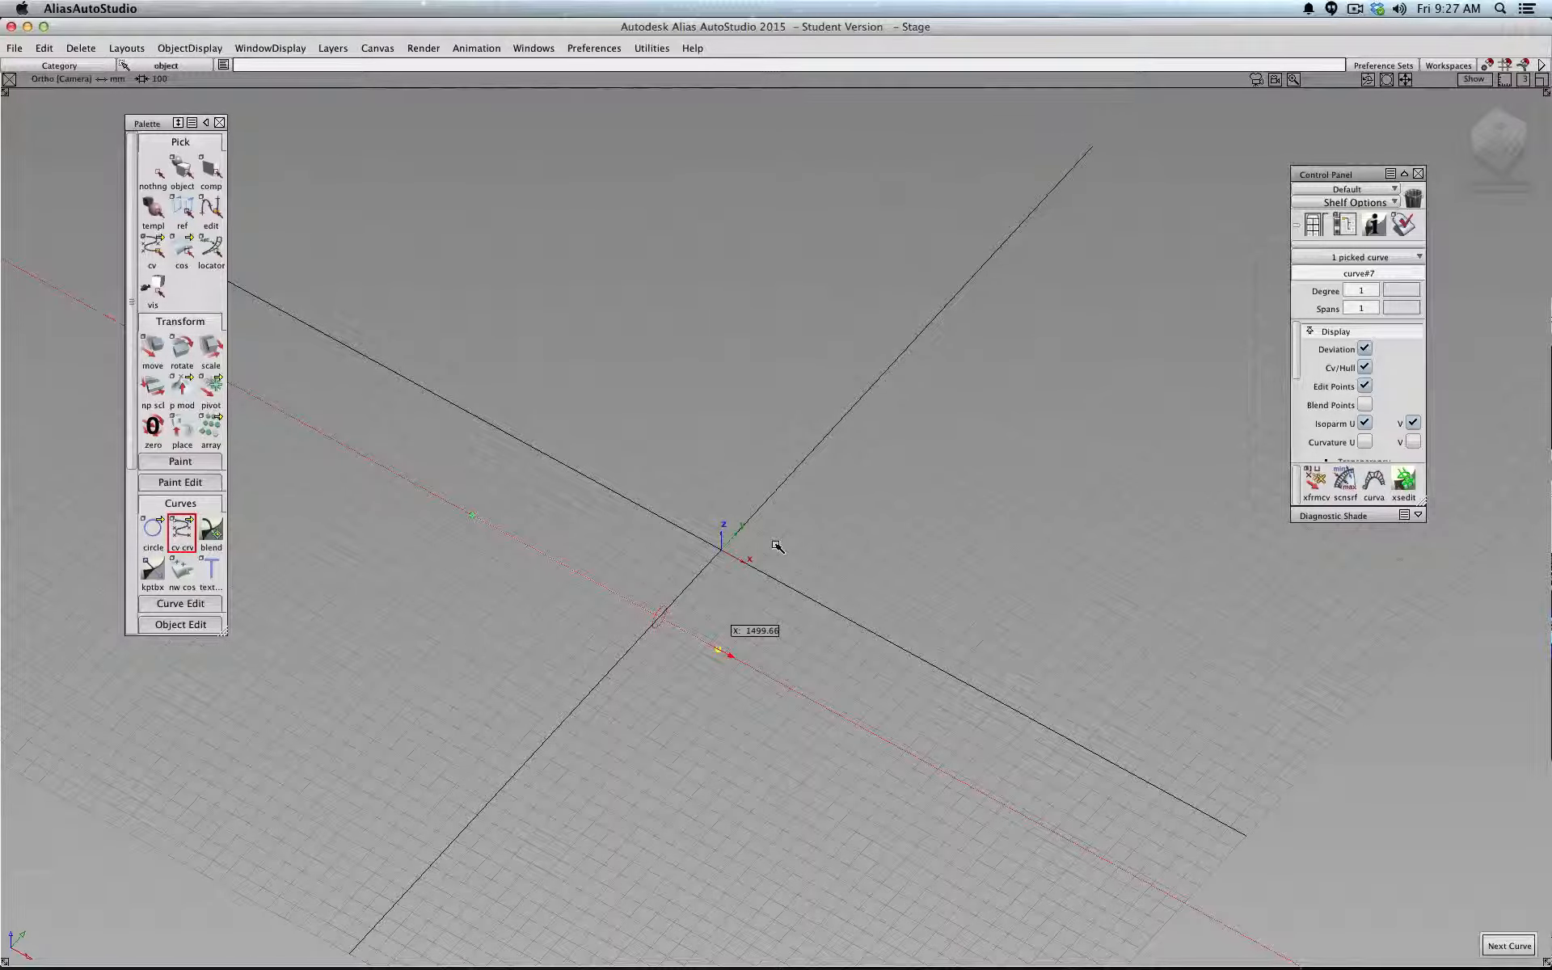
middle_drag(777, 547, 641, 458)
middle_drag(788, 548, 790, 536)
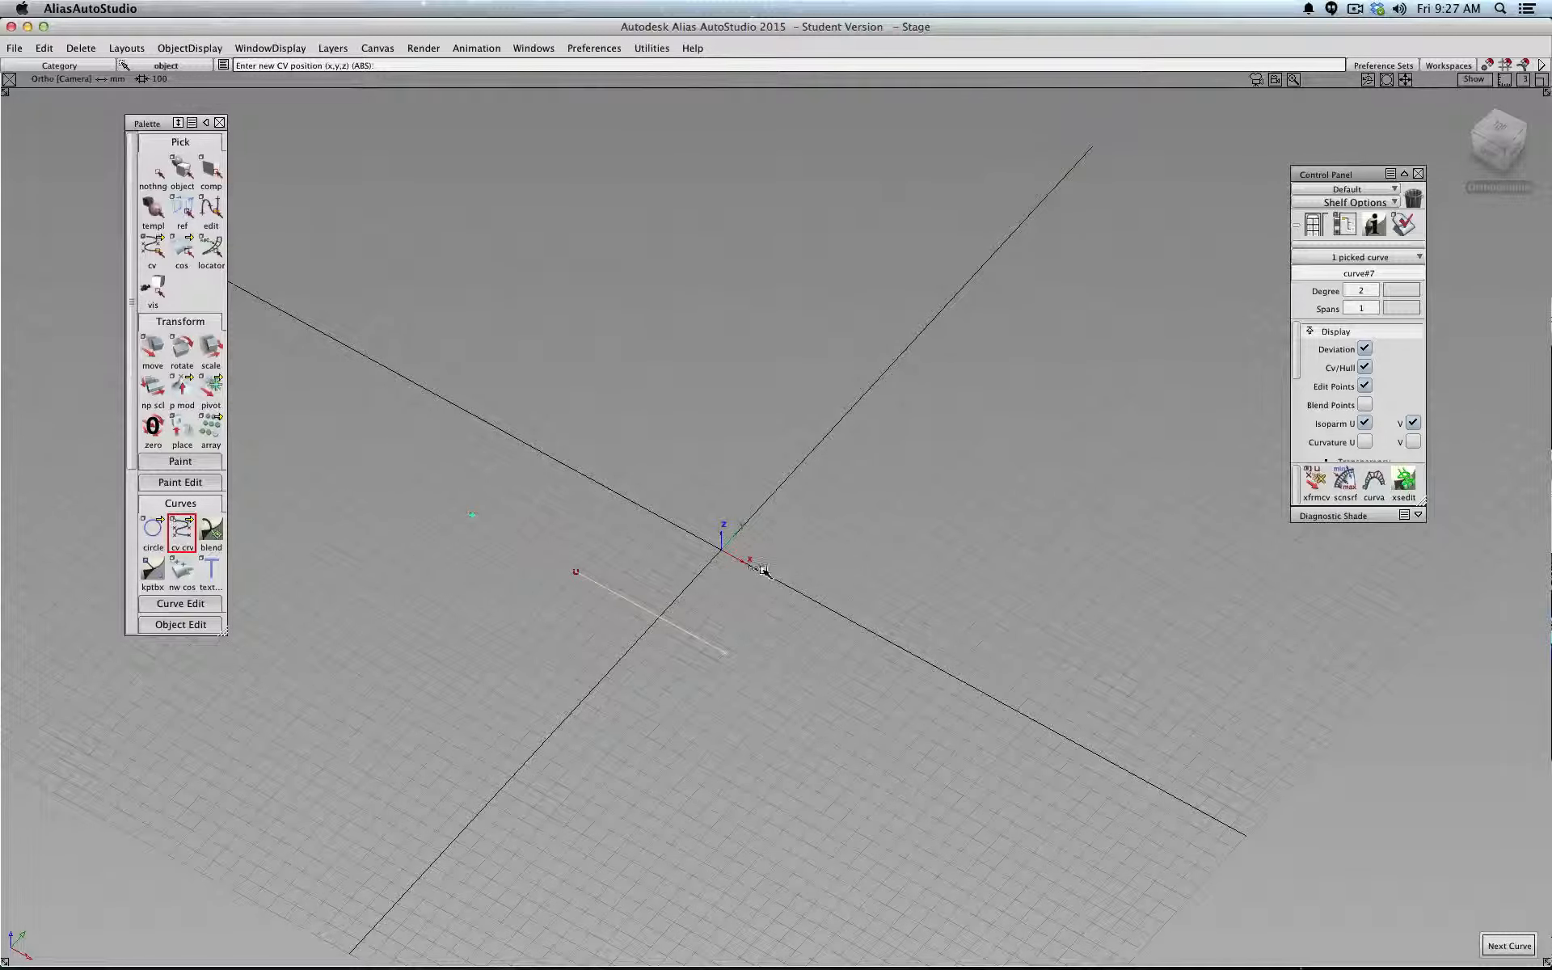
Continue the curve on the ground plane with control points constrained along Y, back along X, and back along Y
click(842, 527)
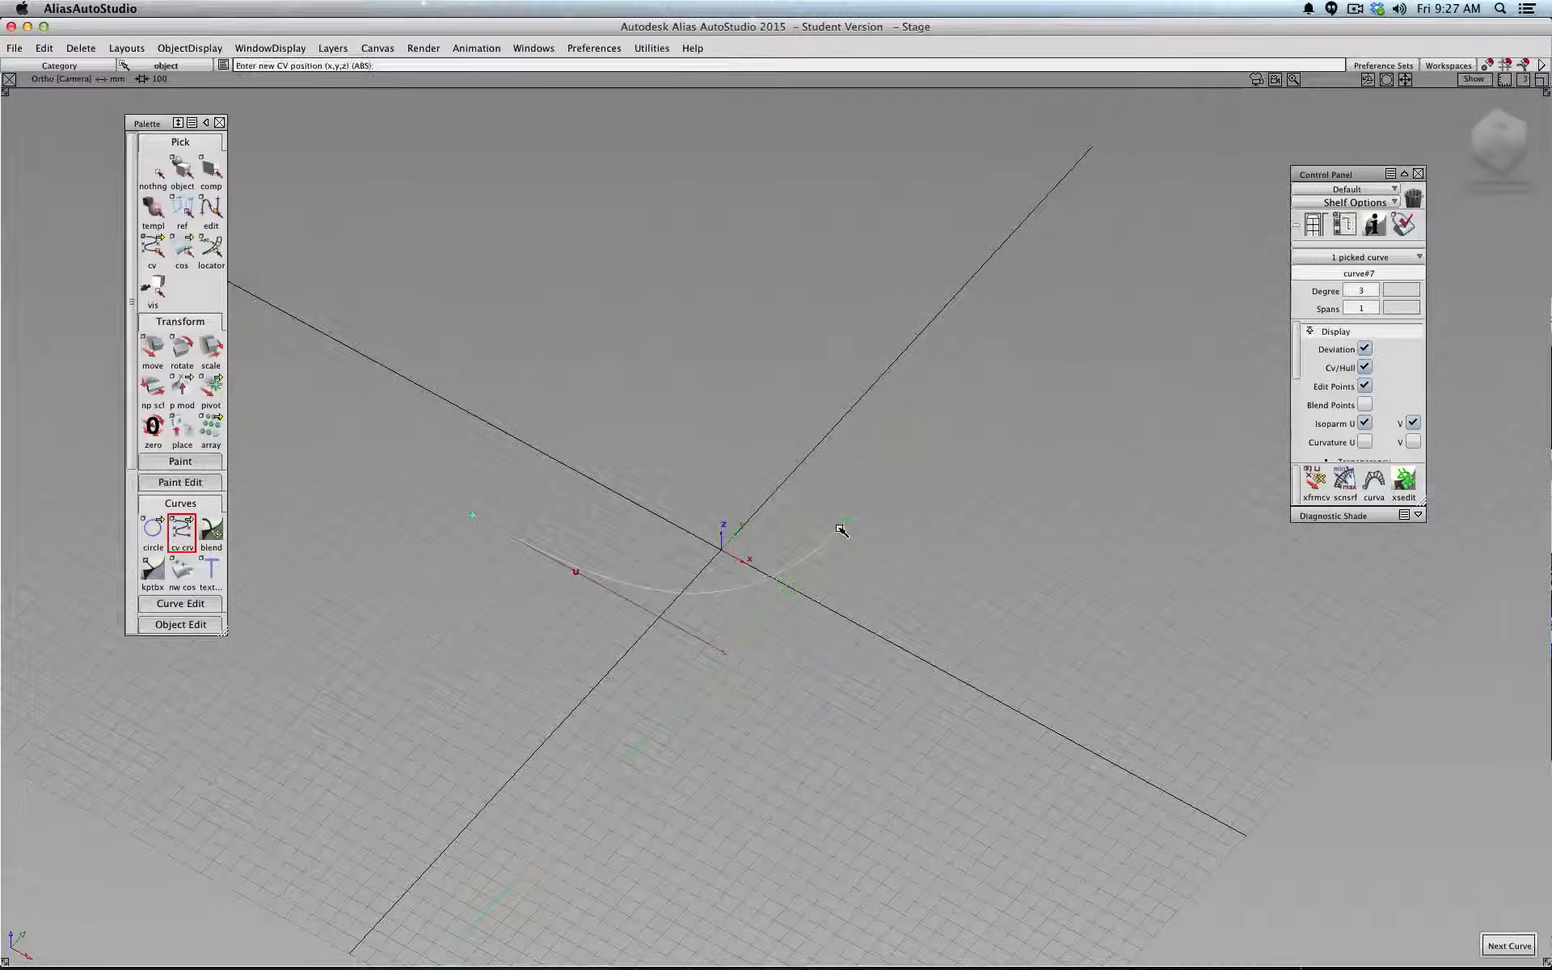
click(940, 418)
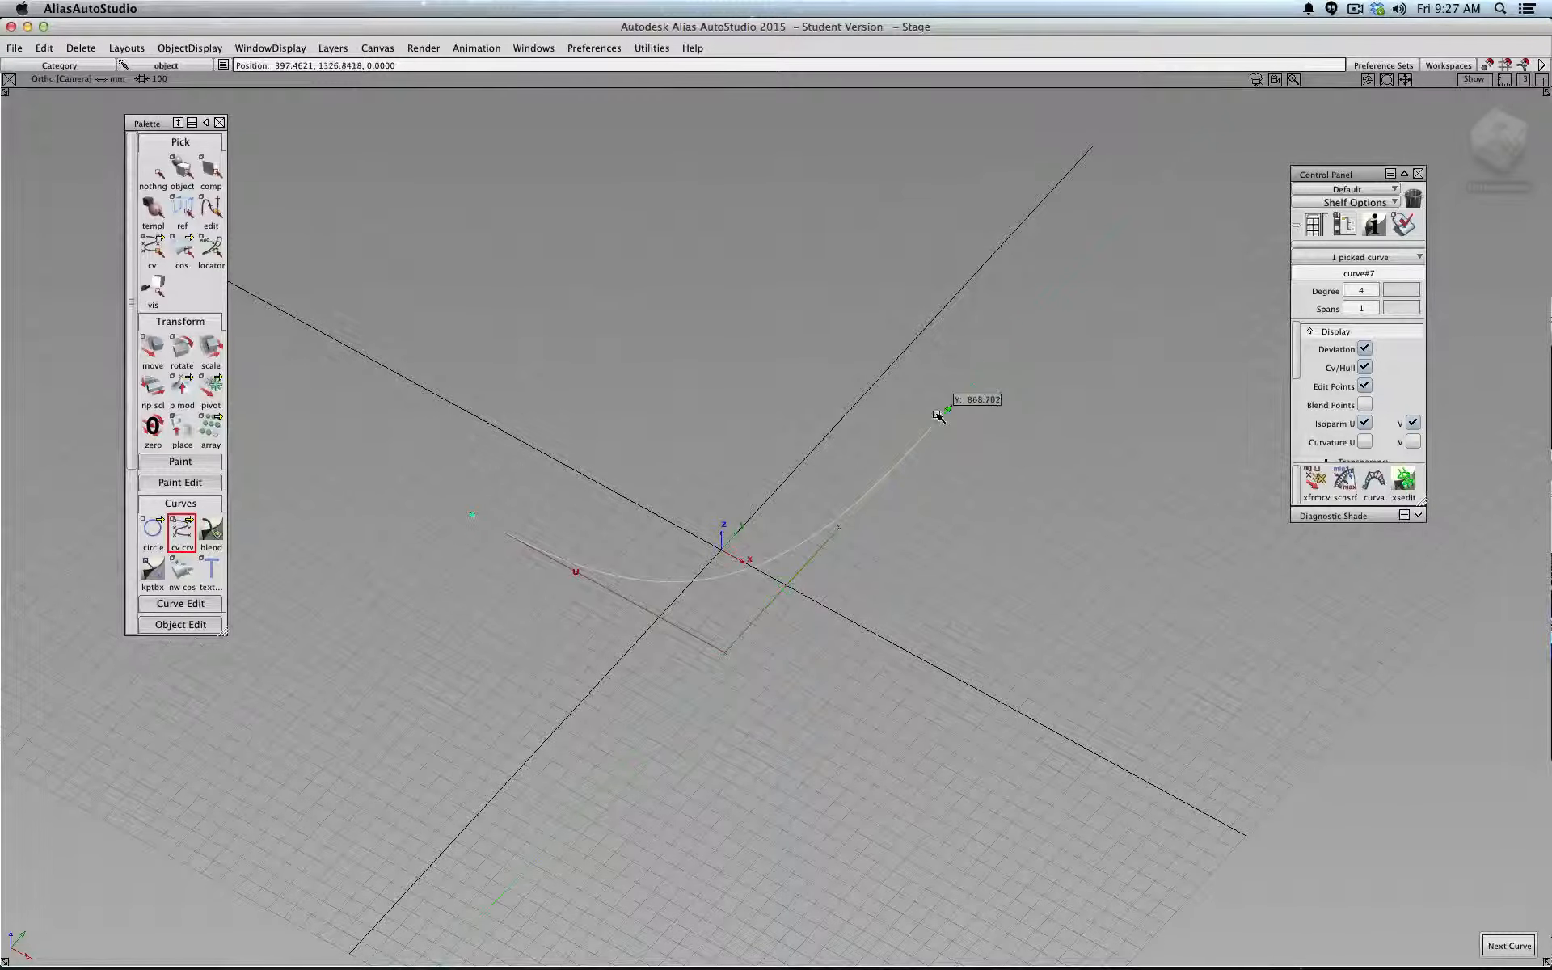
drag(892, 411, 731, 423)
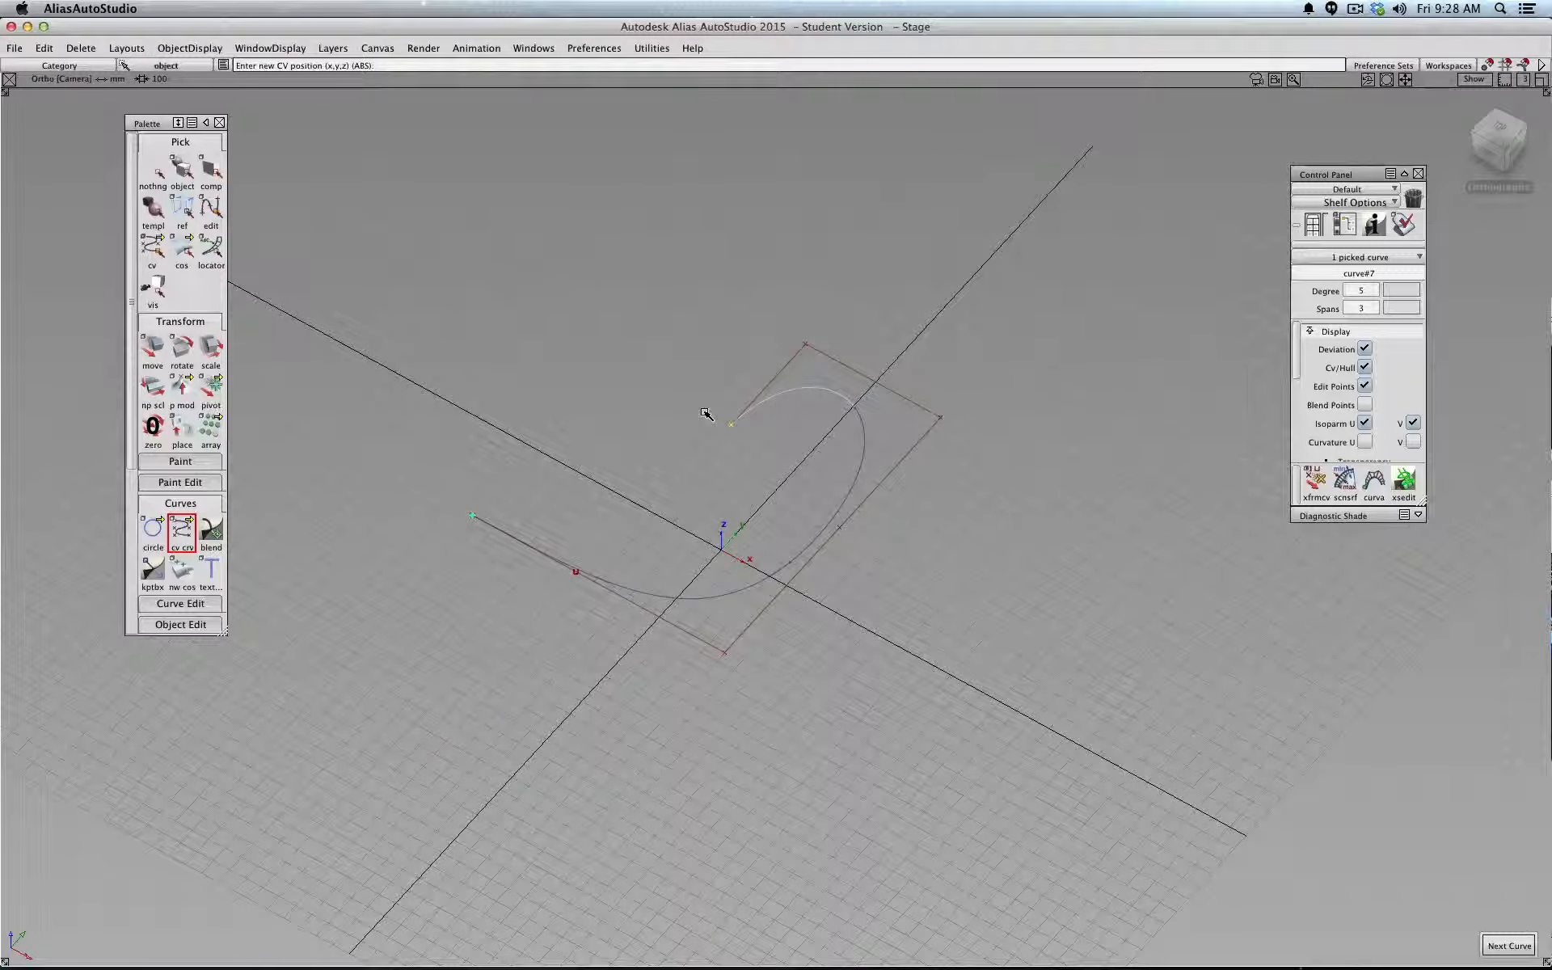
Lift the curve off the ground plane with a control point along Z, then add points along Y and X
right_drag(705, 413, 698, 312)
middle_drag(780, 252, 810, 245)
drag(889, 265, 936, 316)
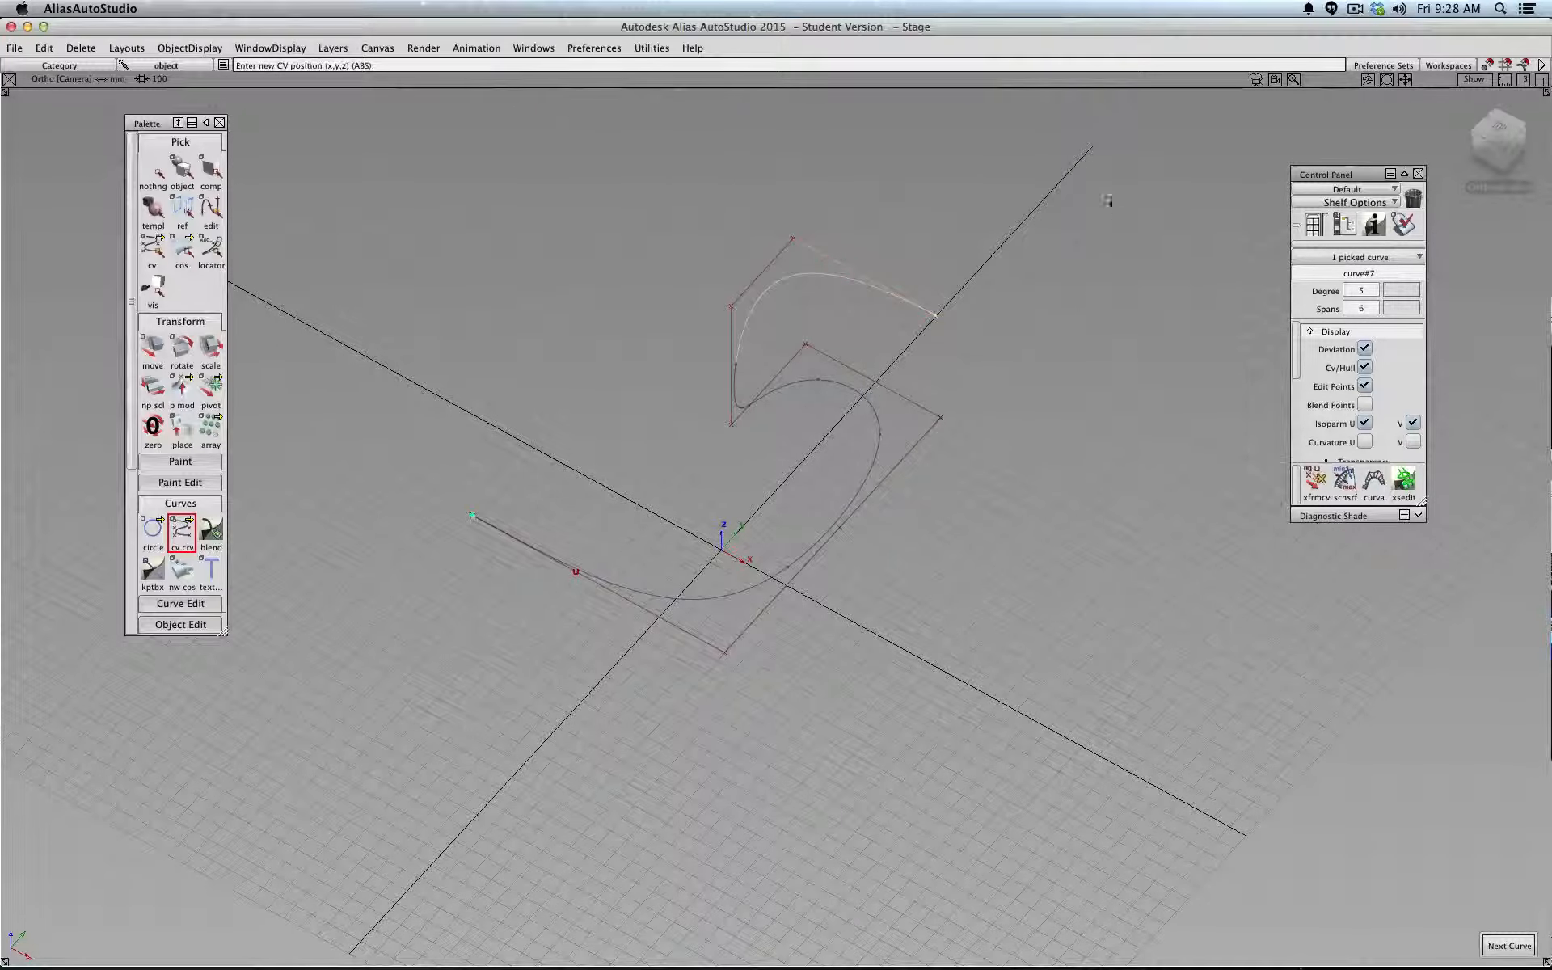
click(1520, 151)
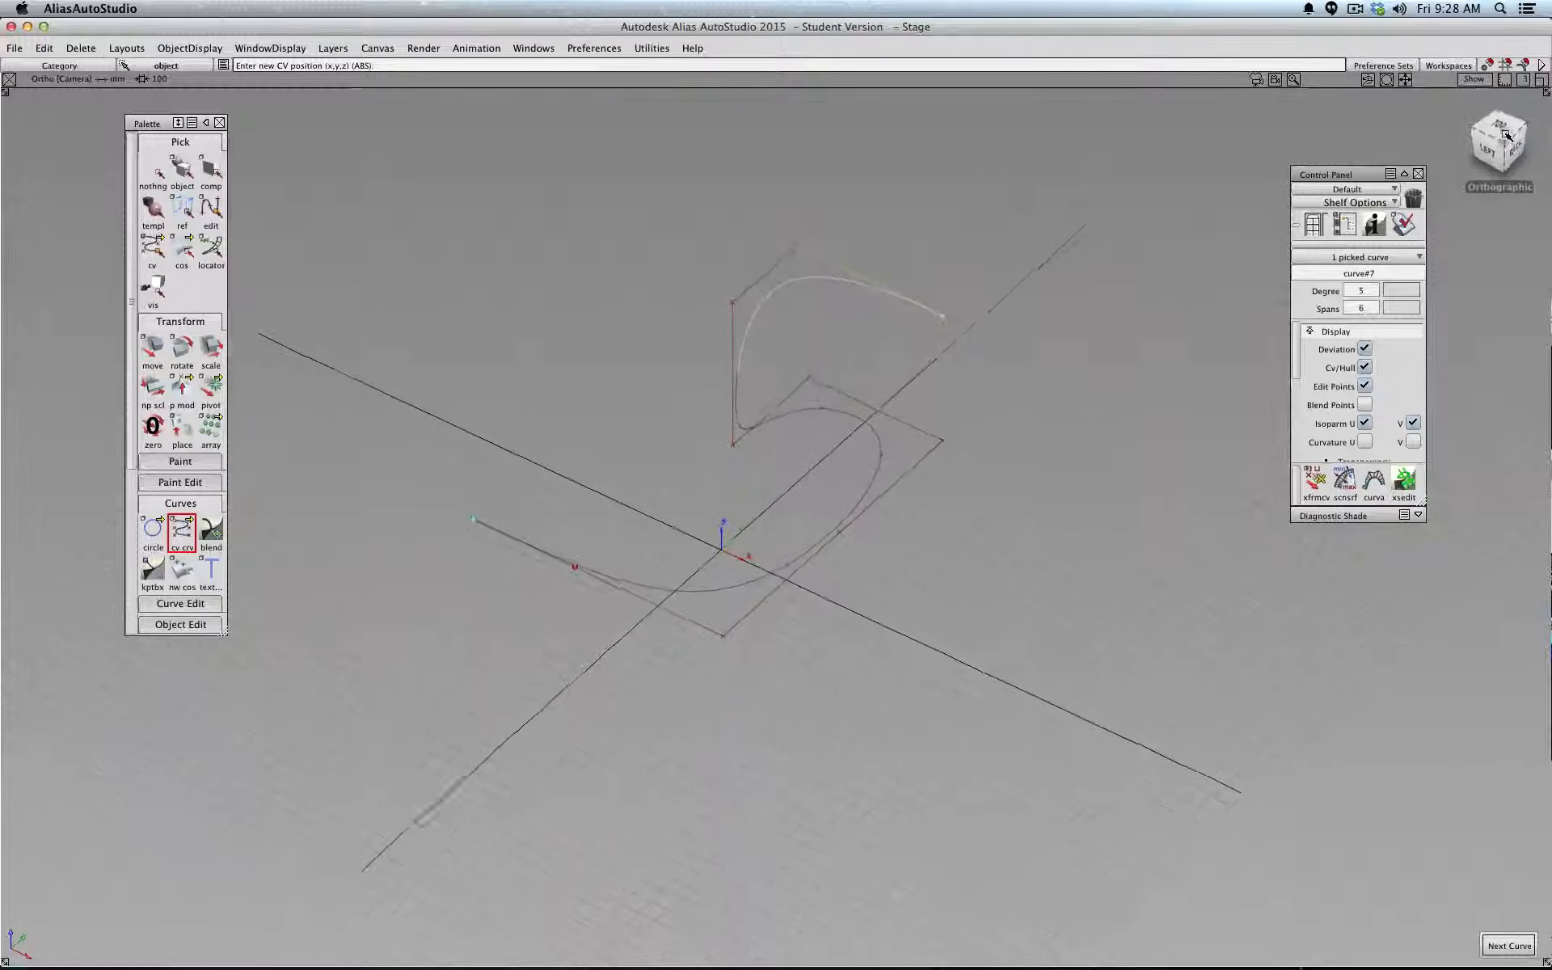
drag(1348, 87, 1387, 145)
Pick the finished CV curve as an object and delete it
click(154, 171)
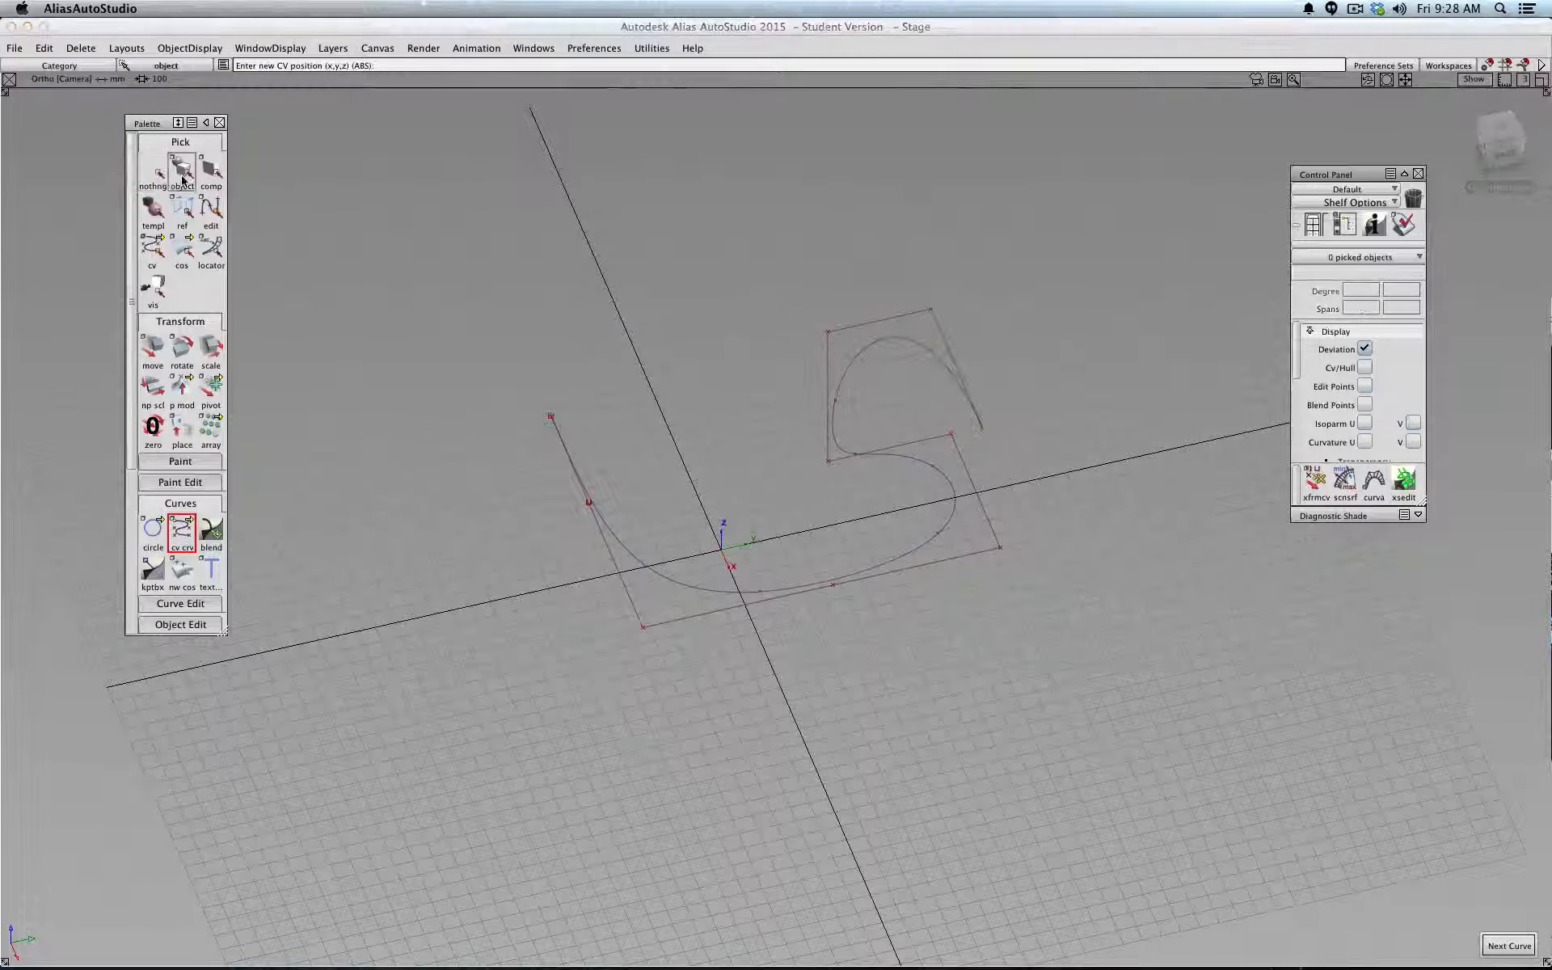
click(182, 171)
click(896, 559)
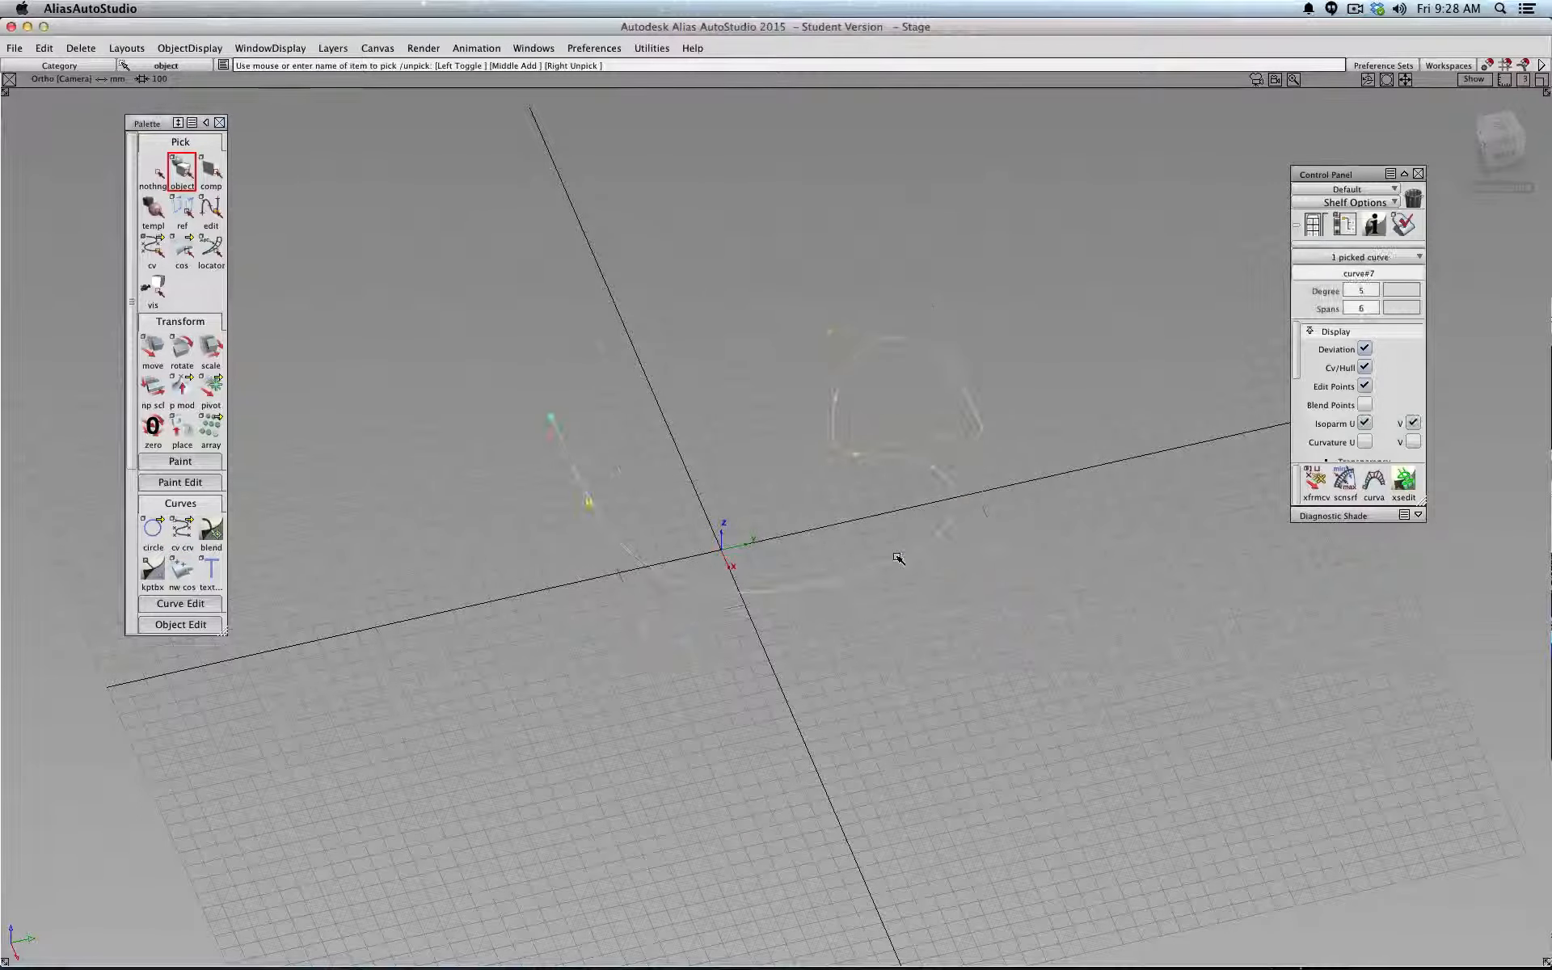
key(Delete)
click(696, 529)
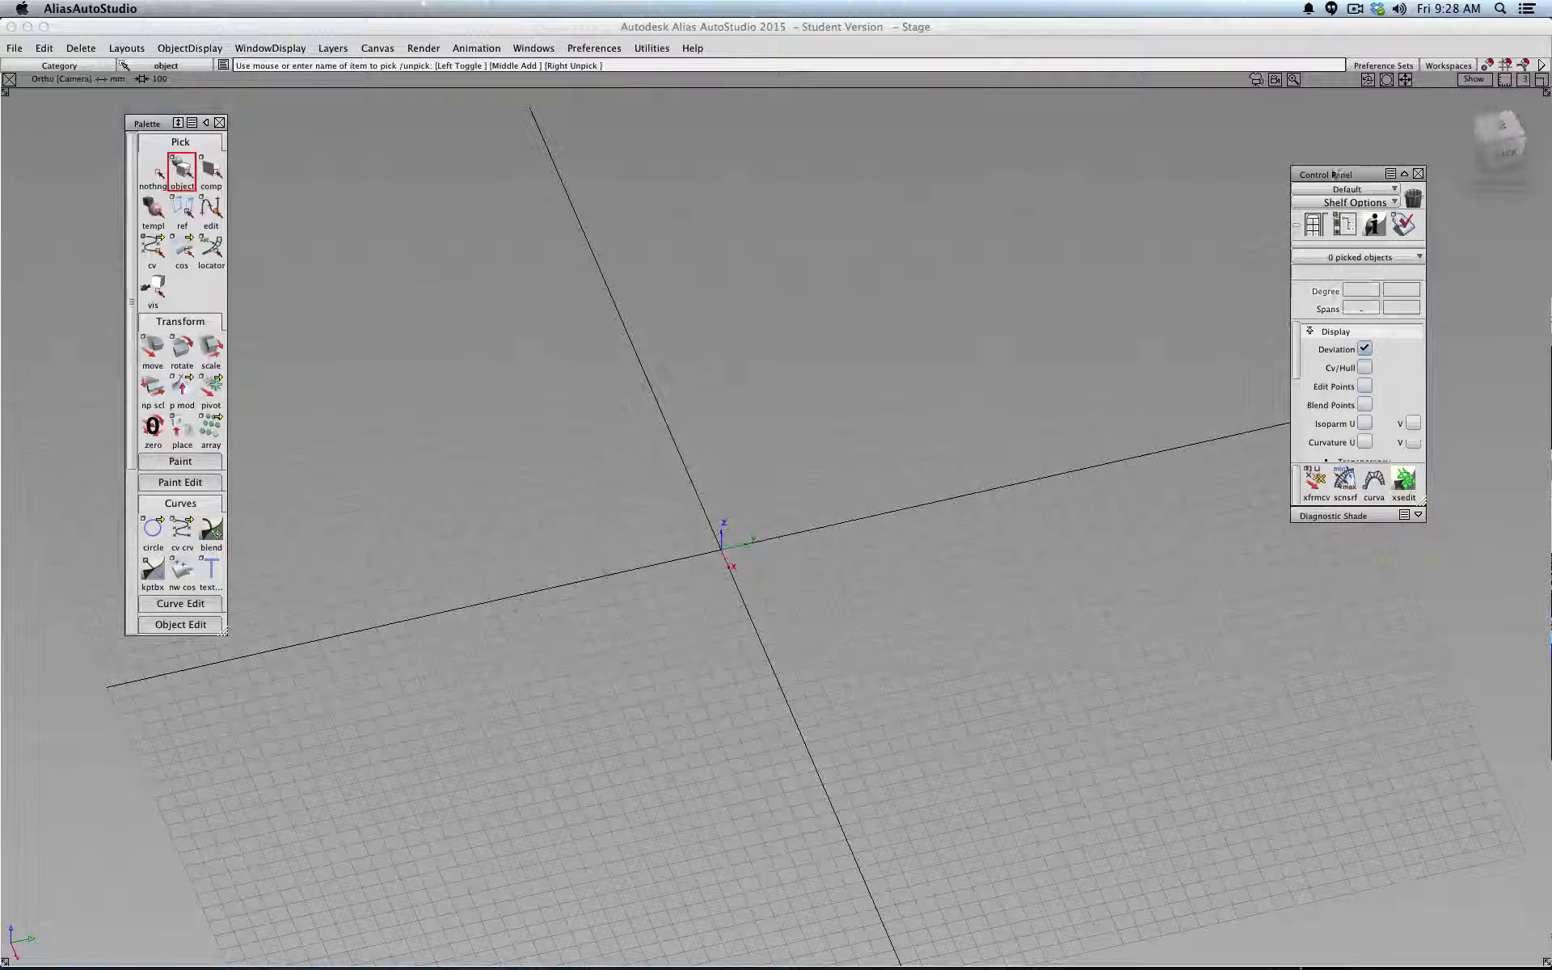
Turn on grid snapping
click(1509, 66)
click(1500, 127)
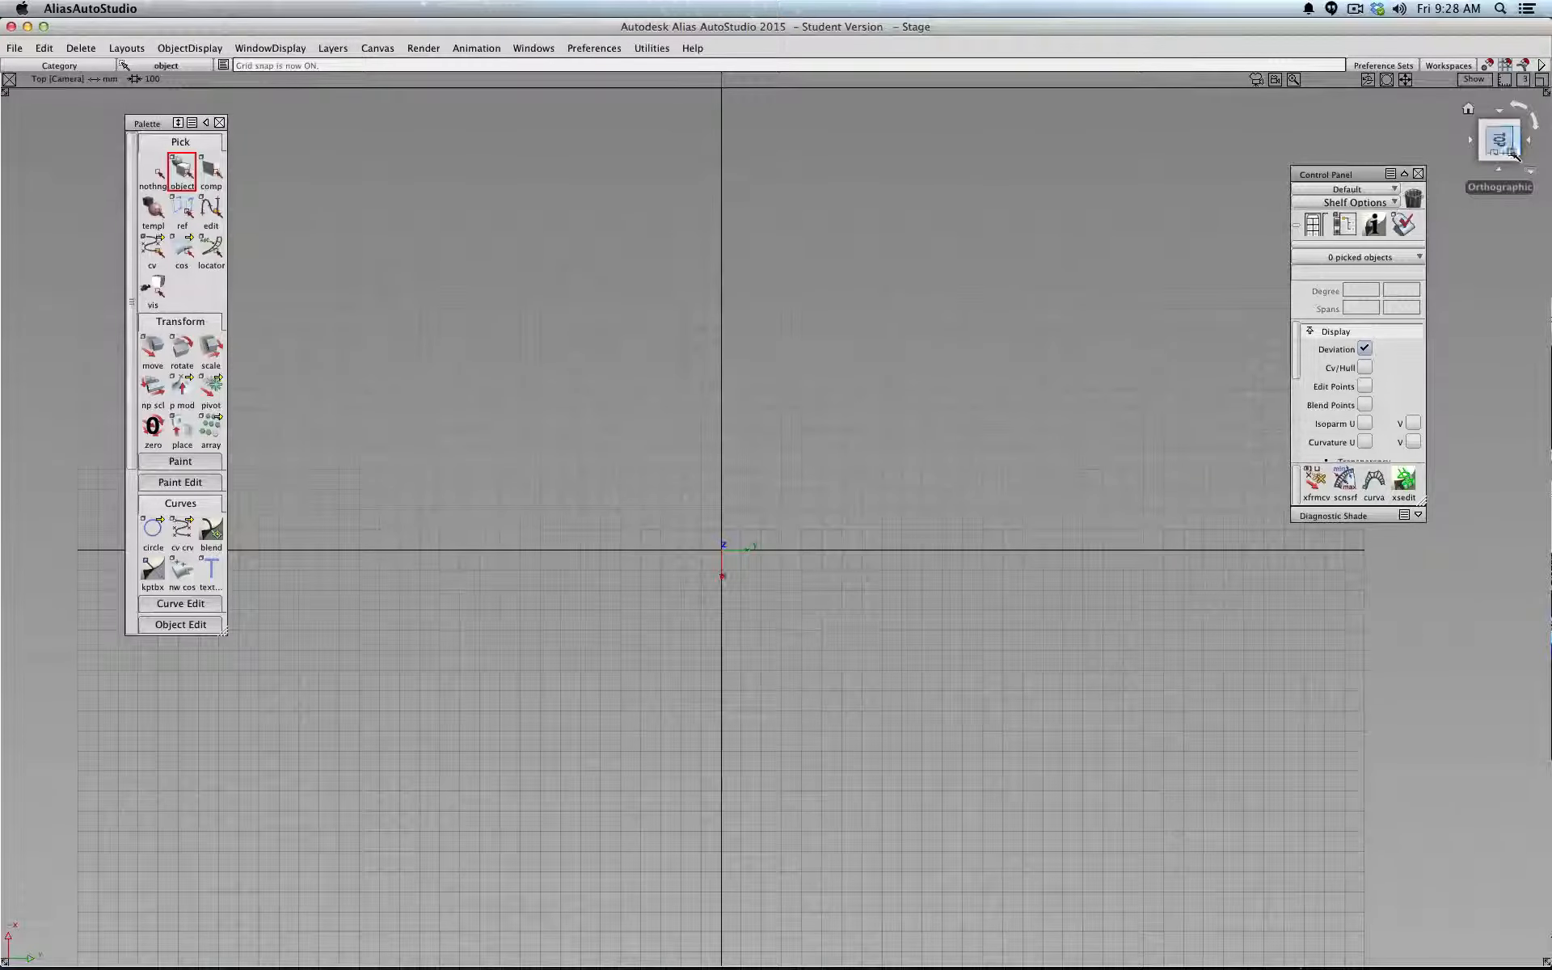
click(1520, 106)
drag(1514, 153, 1425, 92)
Start a new CV curve and place its first four control points snapped to grid intersections
click(182, 530)
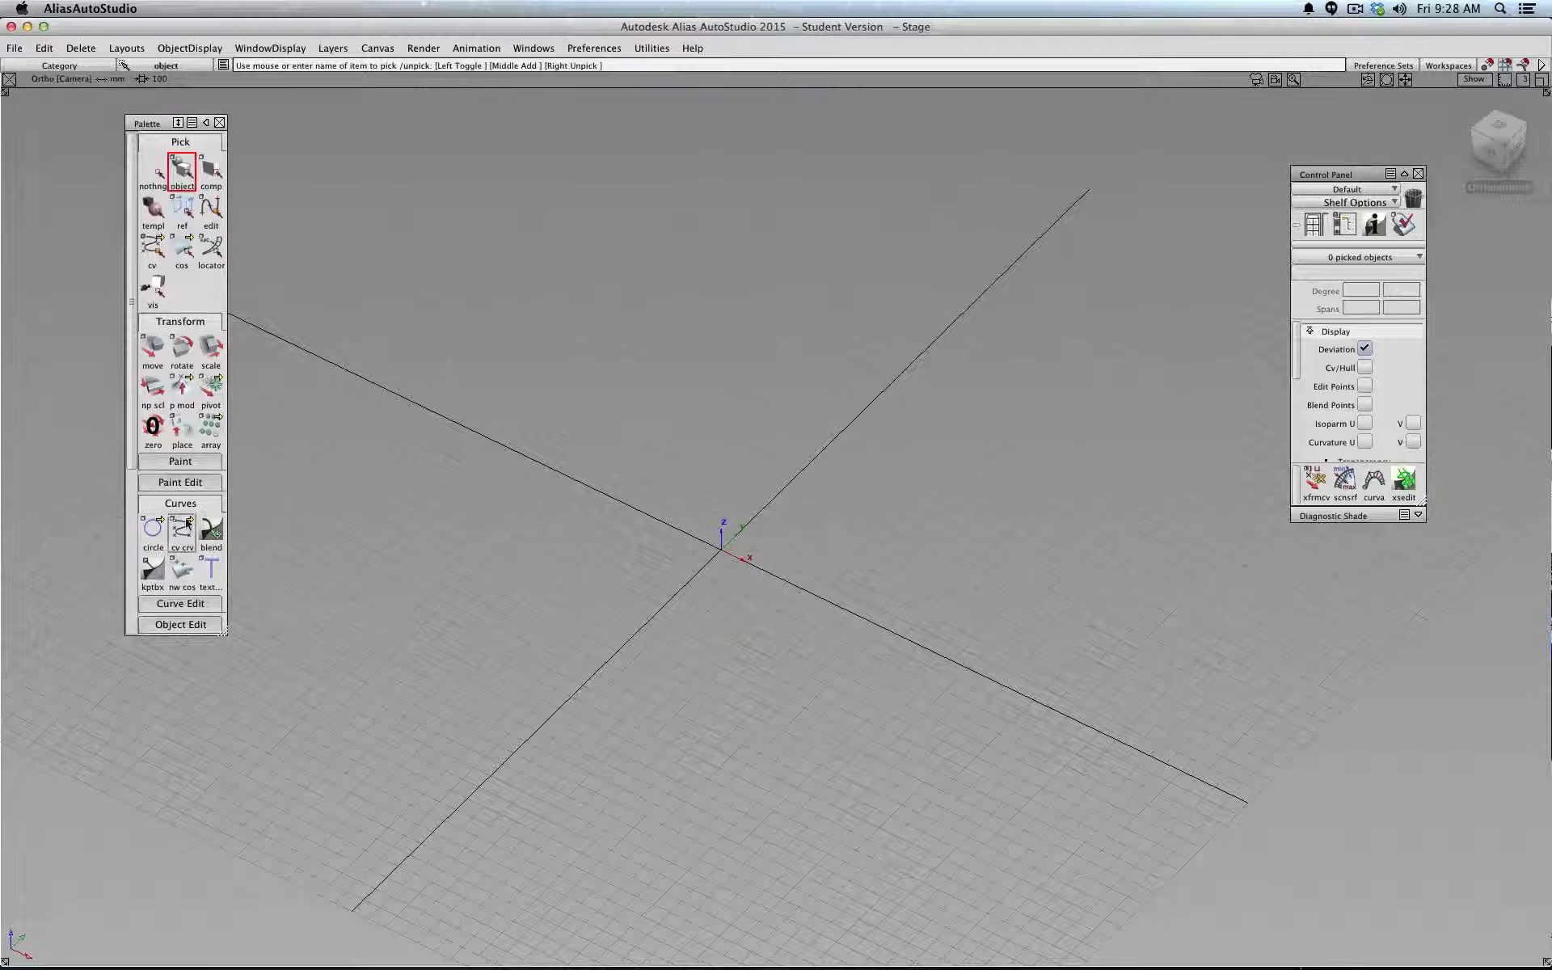
click(460, 542)
click(634, 571)
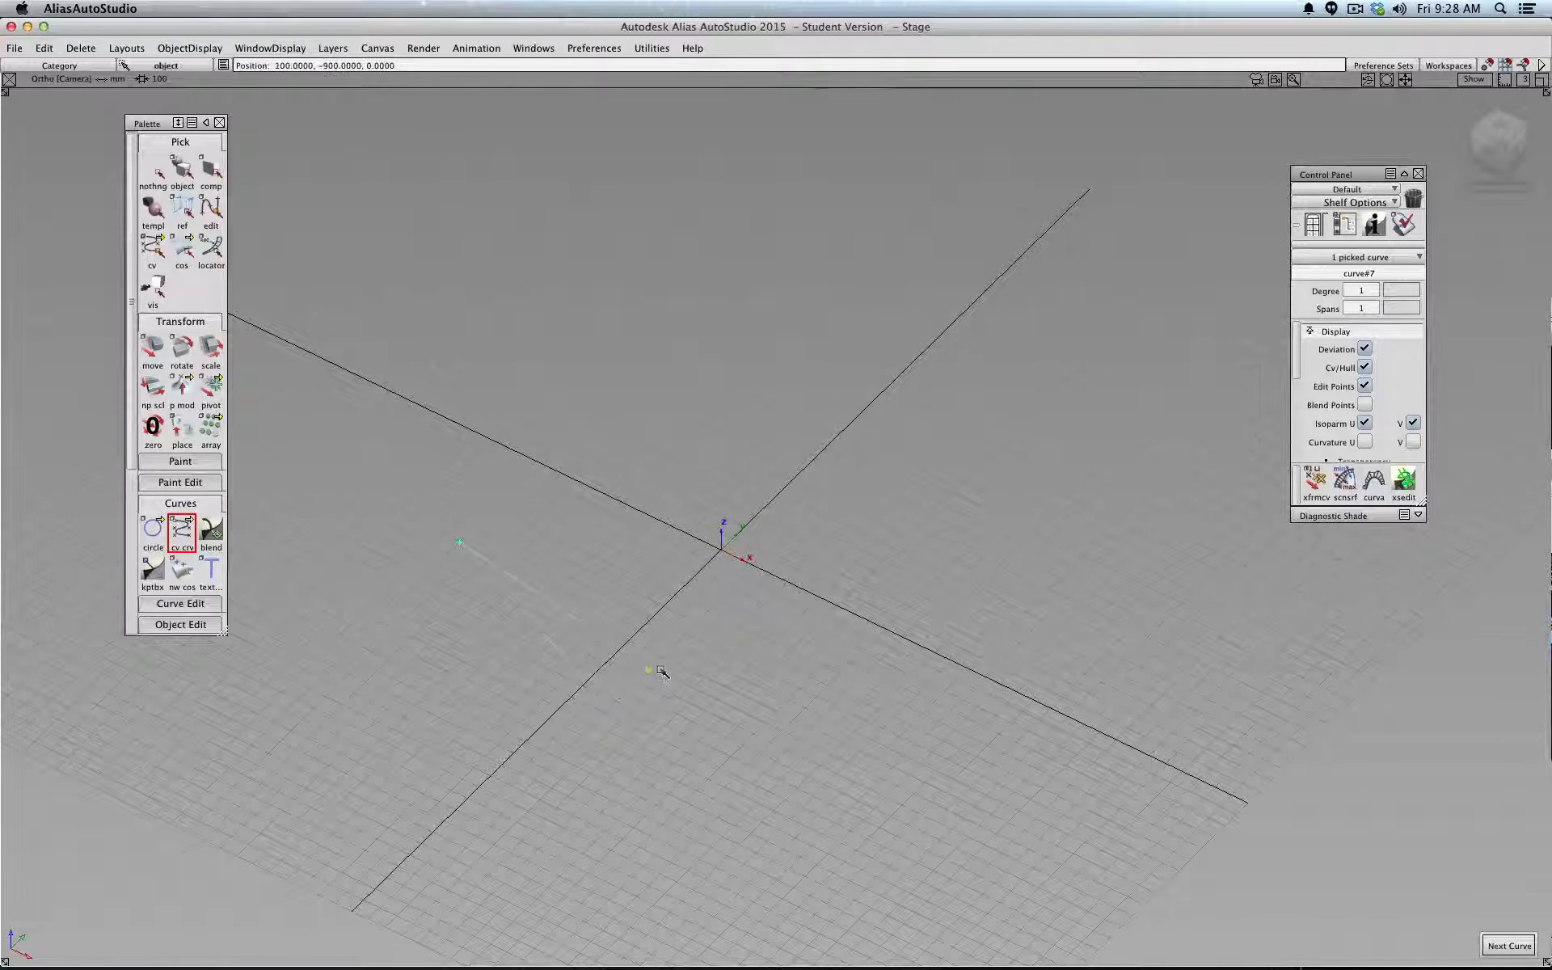
click(652, 668)
click(734, 608)
click(815, 673)
click(849, 666)
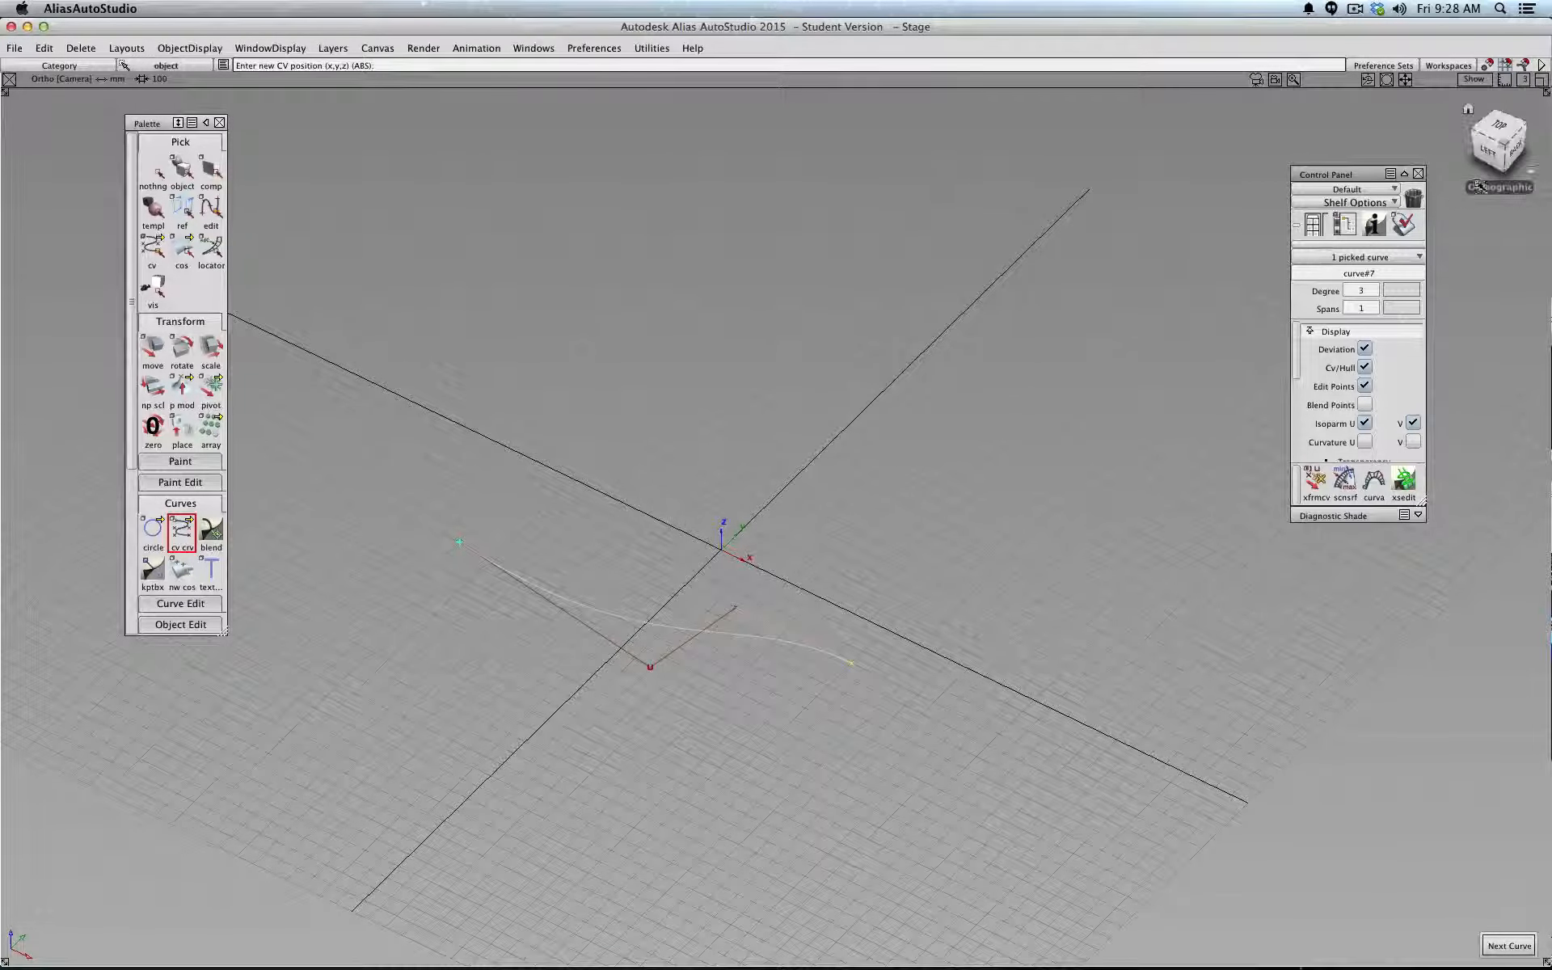
Extend the curve with grid-snapped control points that step alternately along the X and Y axes
click(1491, 157)
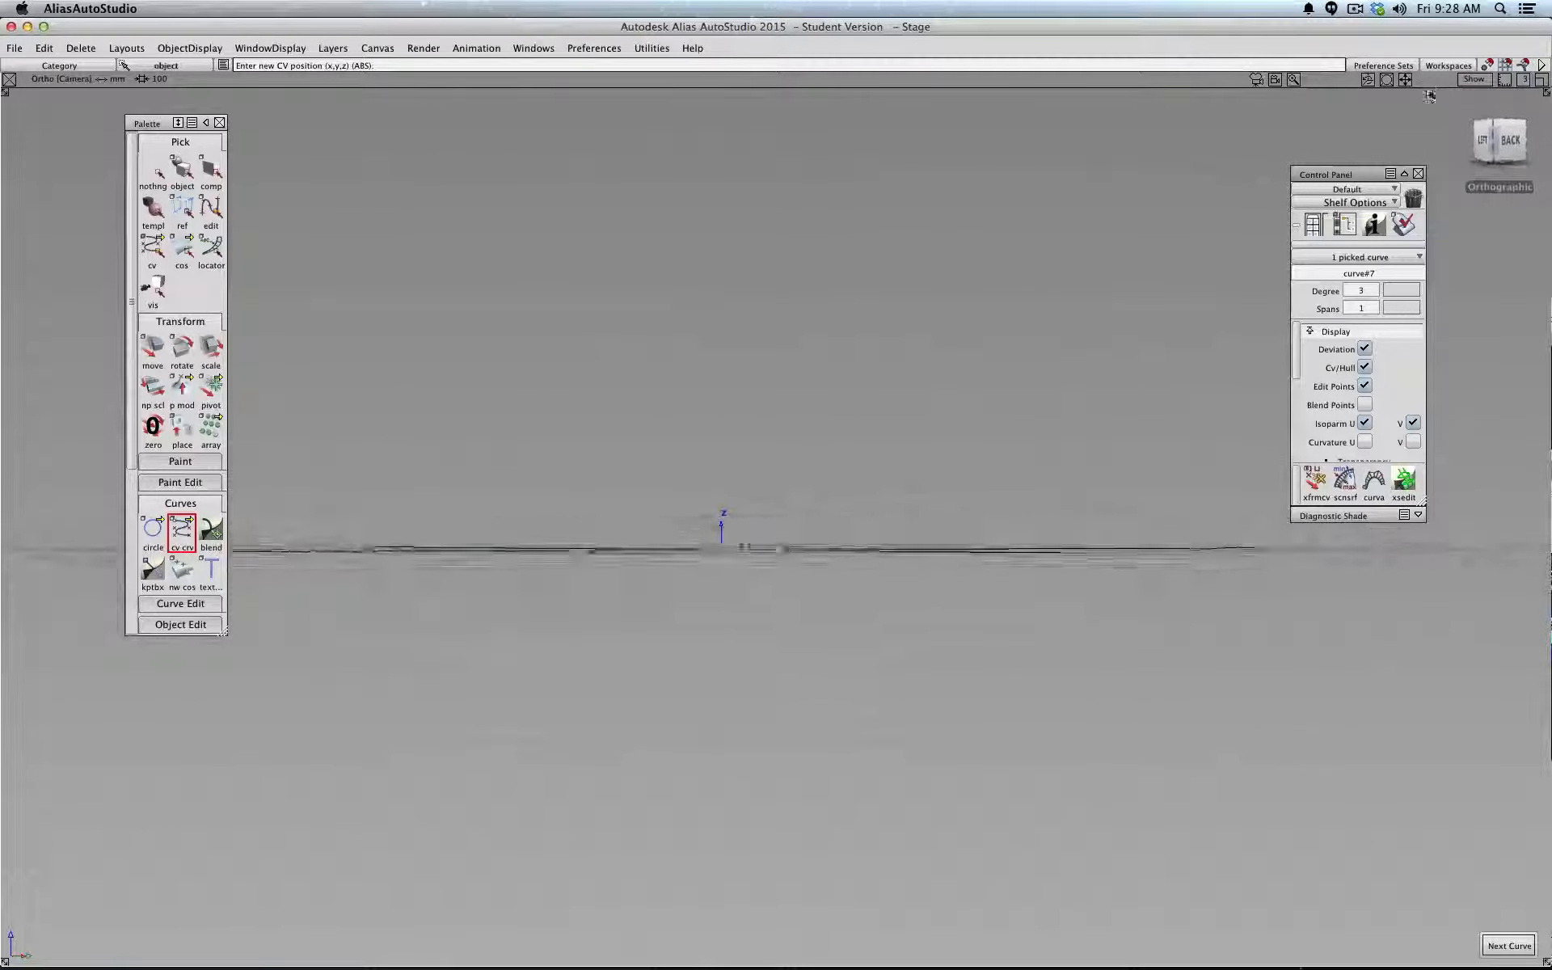
drag(1493, 167, 1442, 167)
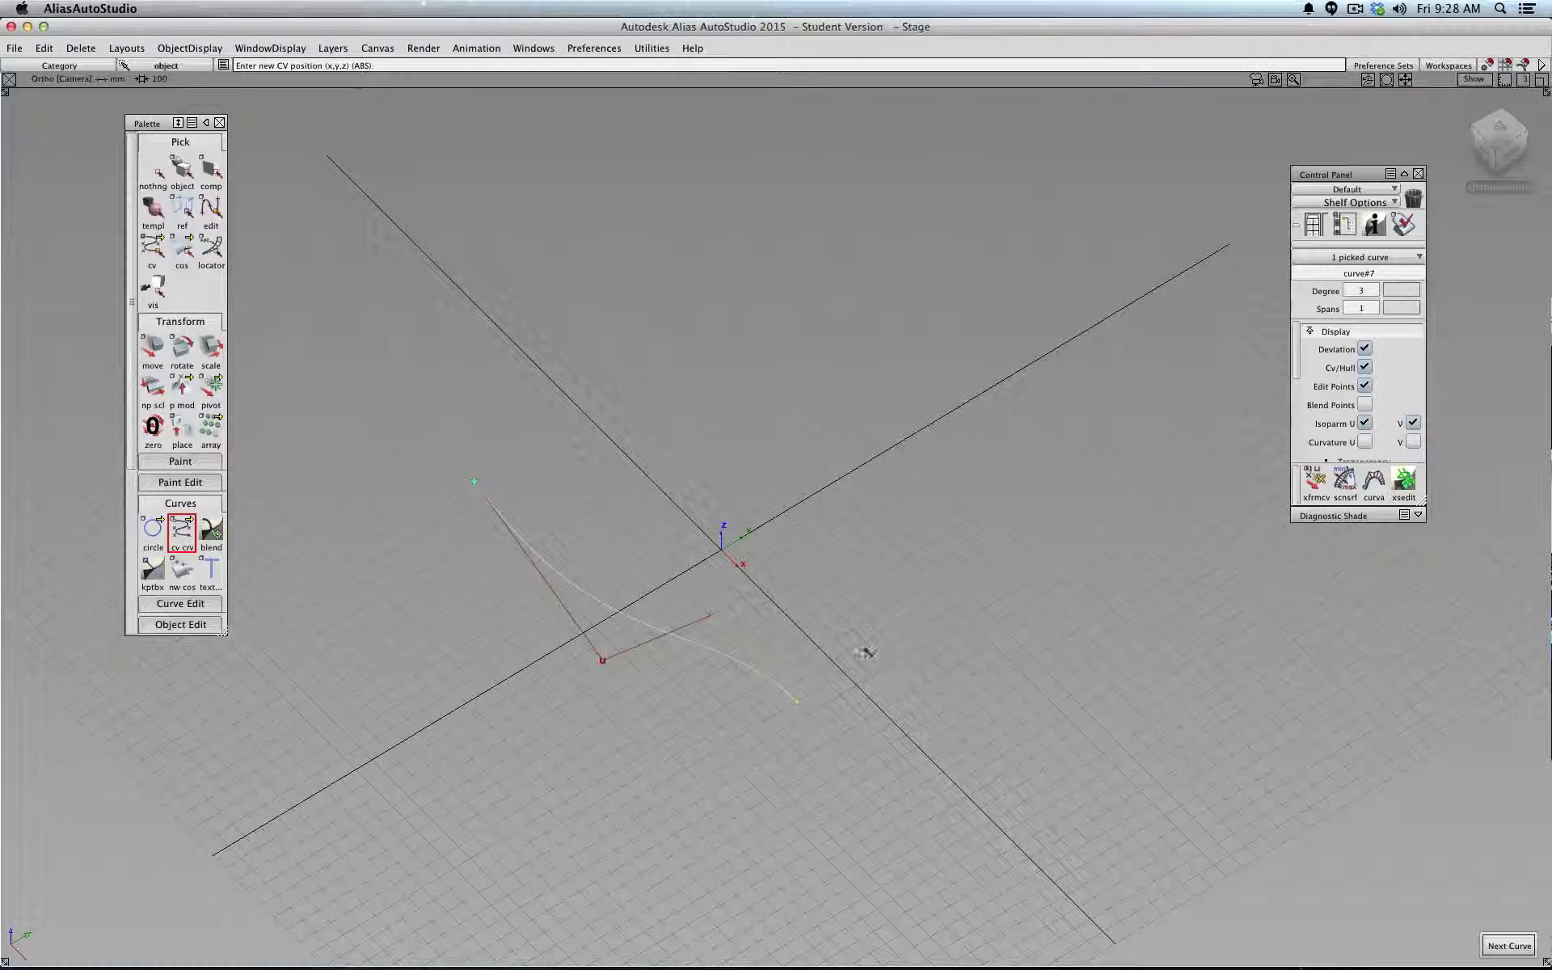
drag(853, 678, 925, 666)
click(939, 679)
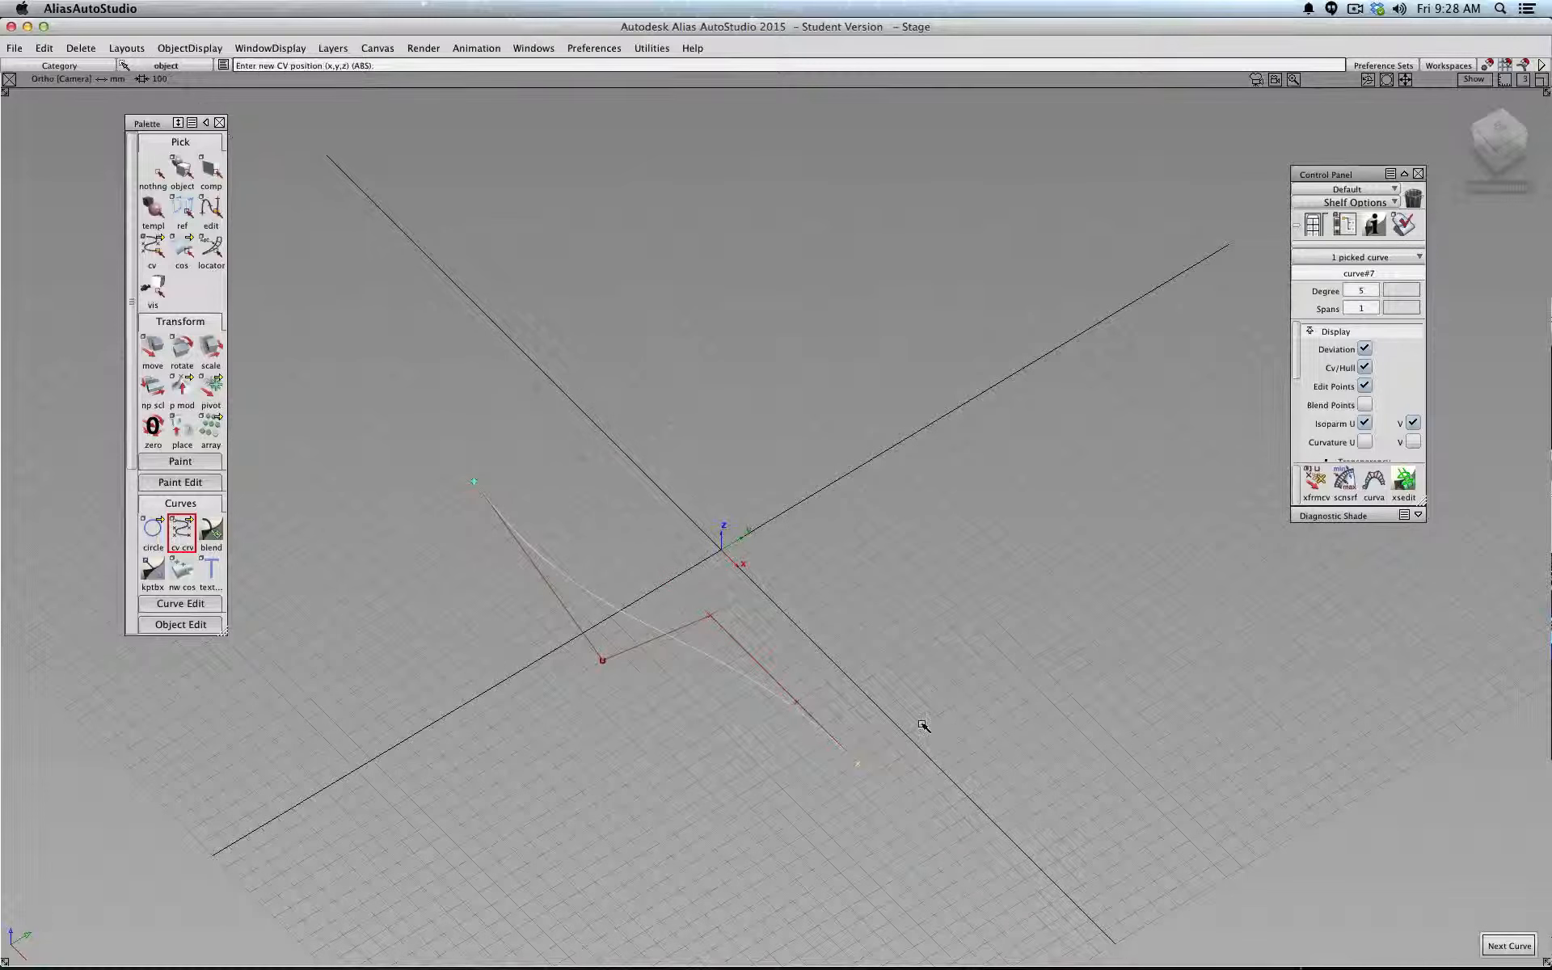
drag(918, 725, 1064, 640)
click(950, 498)
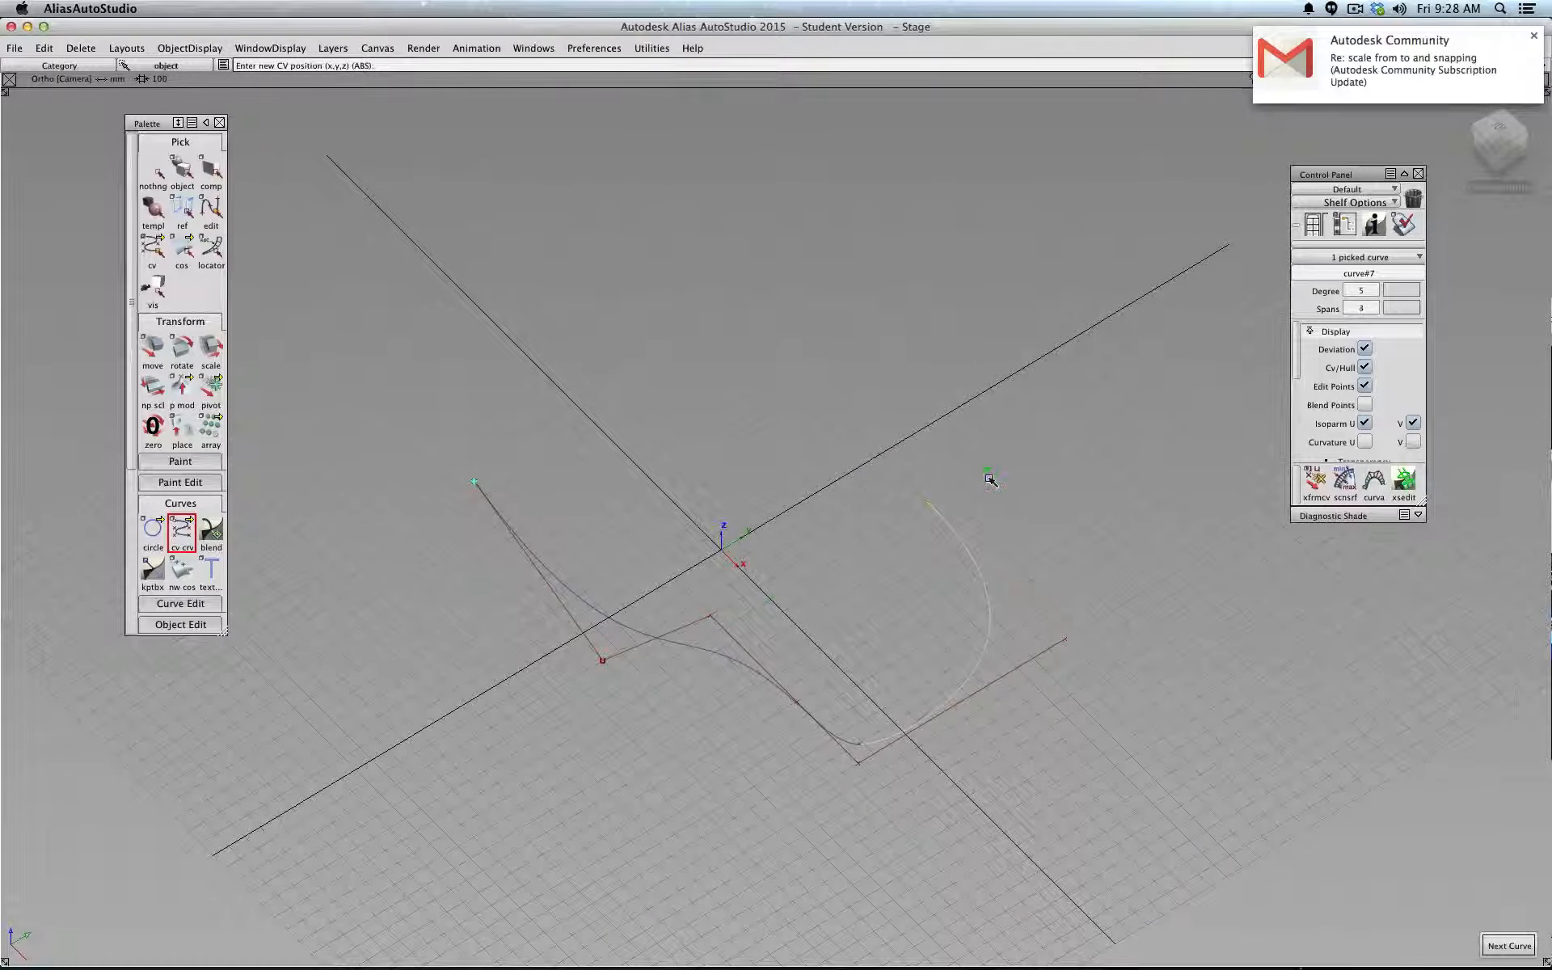
drag(990, 480, 1072, 418)
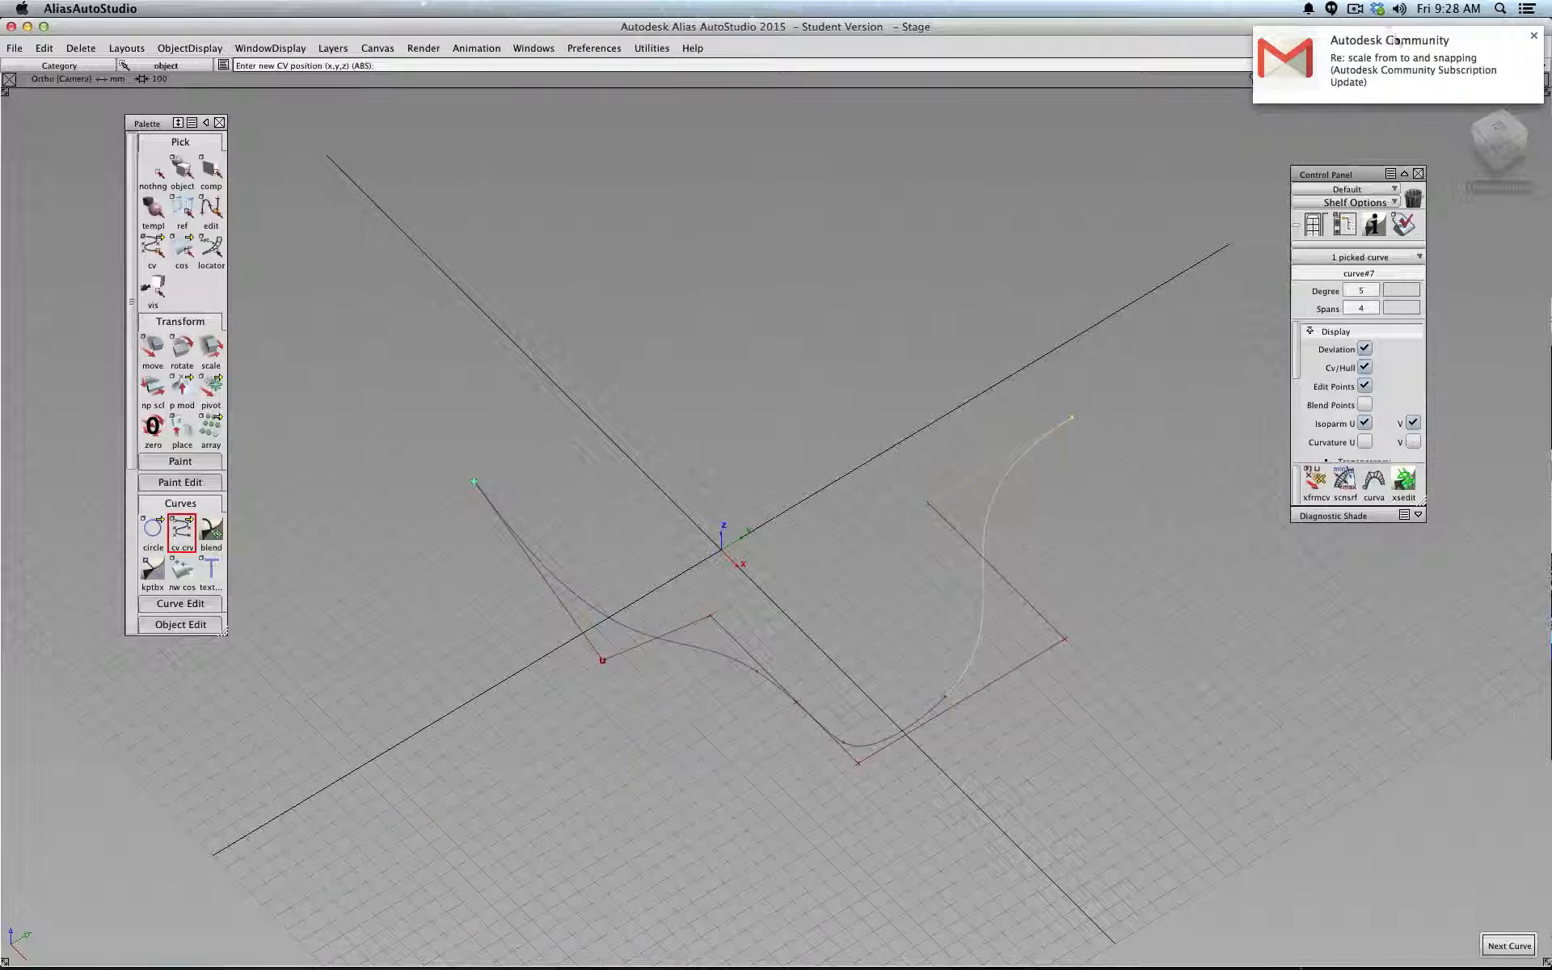
click(1533, 37)
drag(1043, 385, 859, 407)
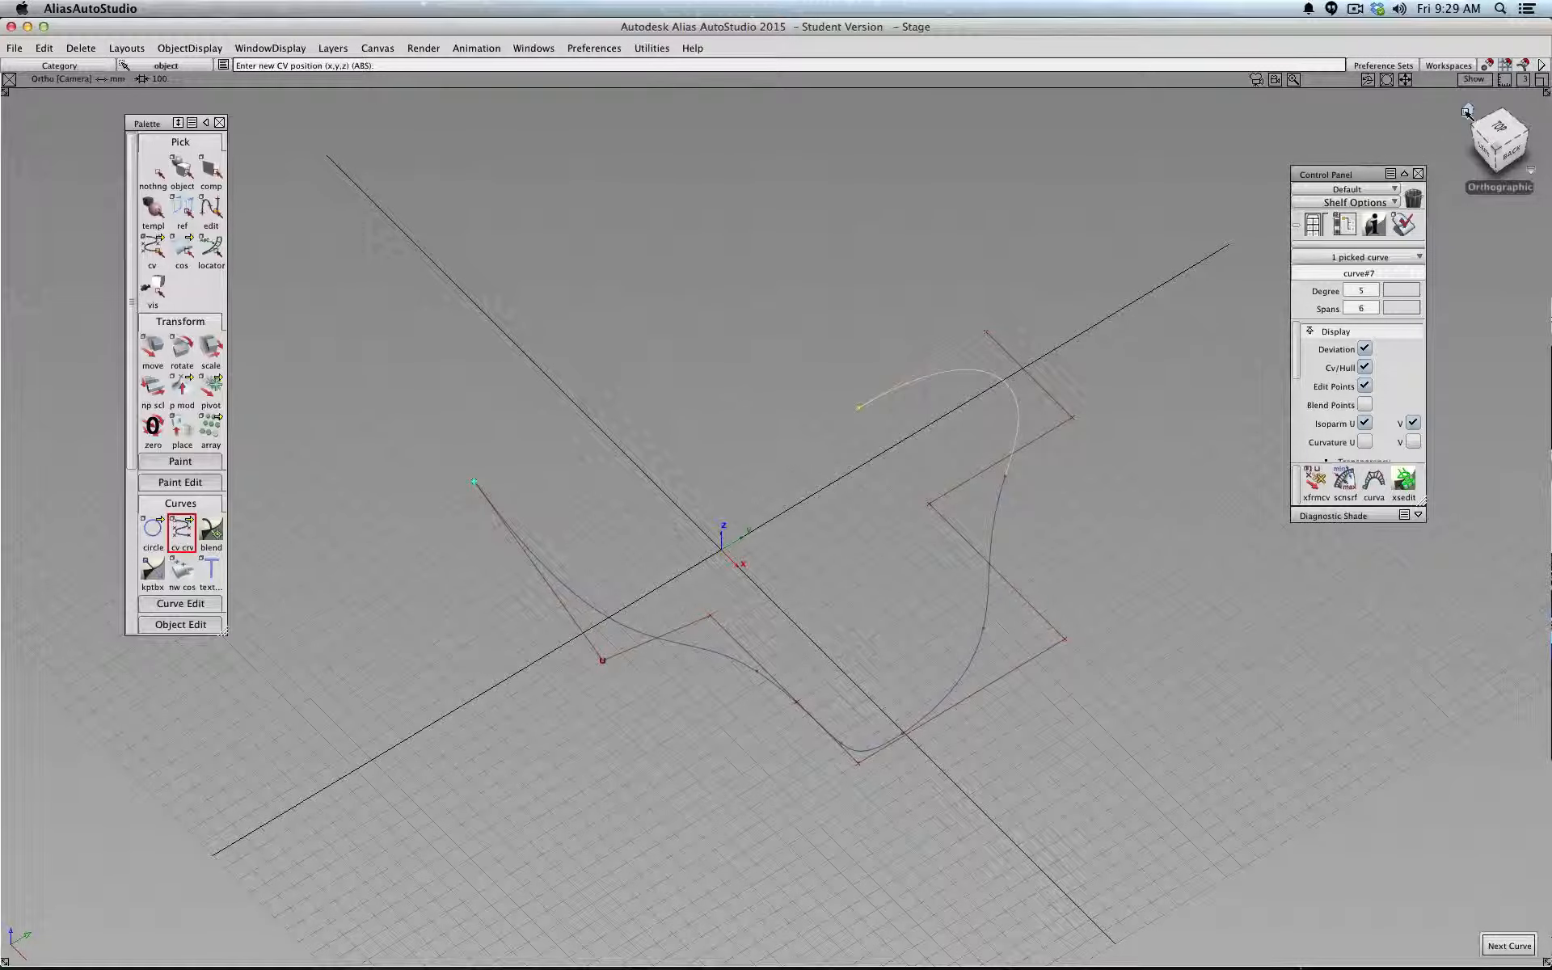
In the top view, add three zigzag control points to the end of the curve, snapped to the grid
click(1505, 127)
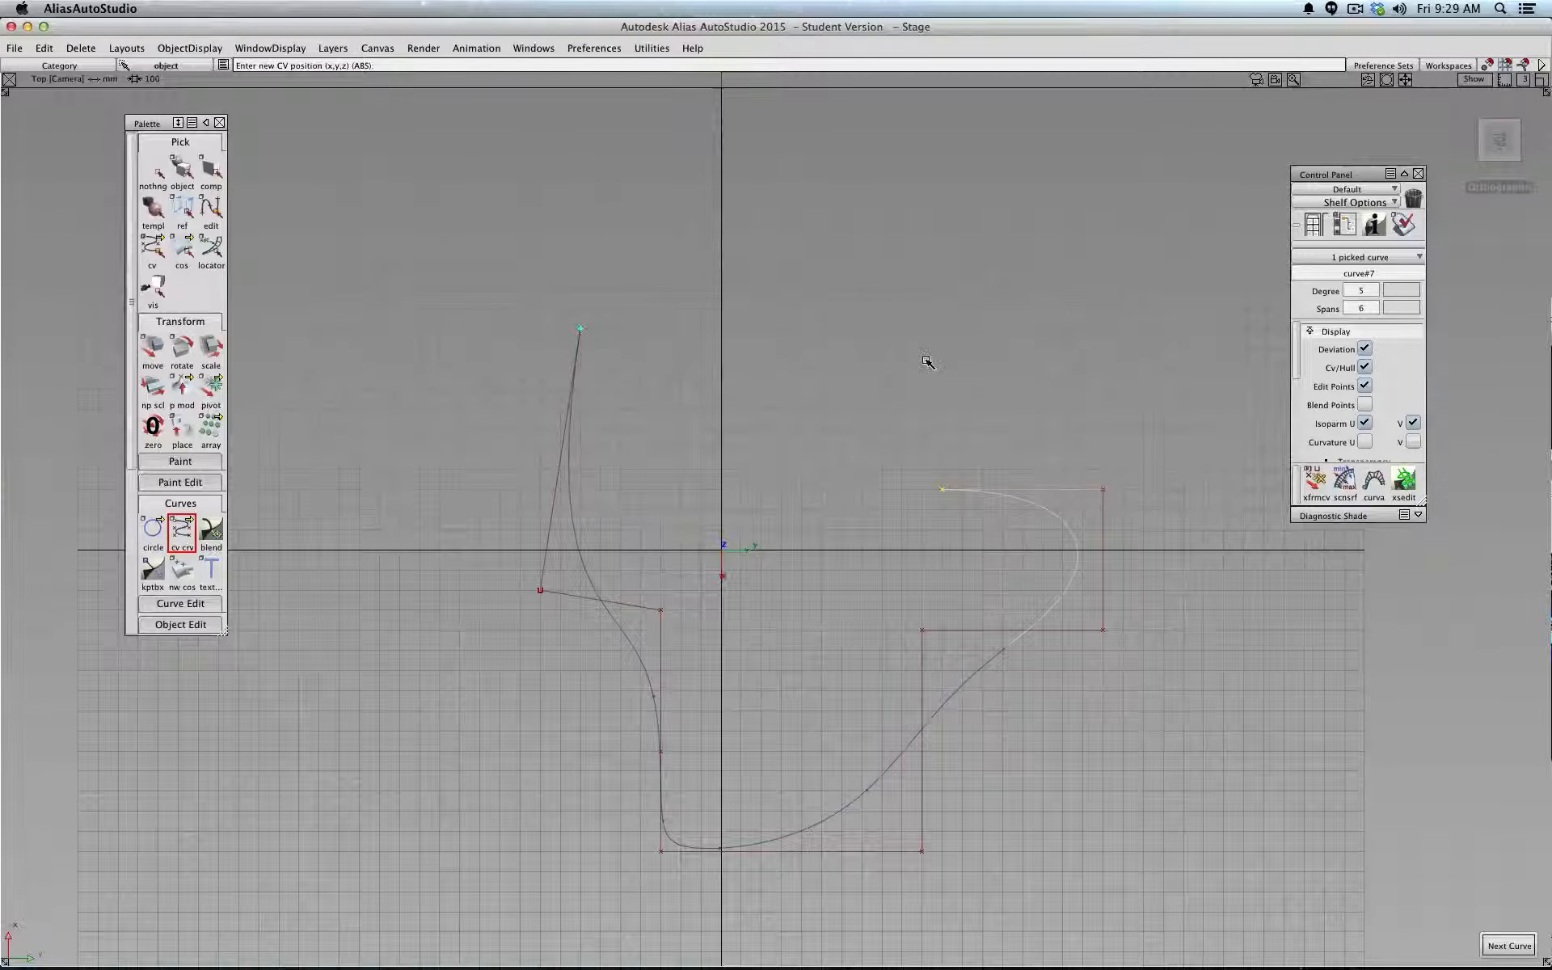
drag(895, 382, 710, 413)
mouse_move(901, 271)
mouse_down()
mouse_move(861, 291)
mouse_move(924, 273)
mouse_up()
click(984, 371)
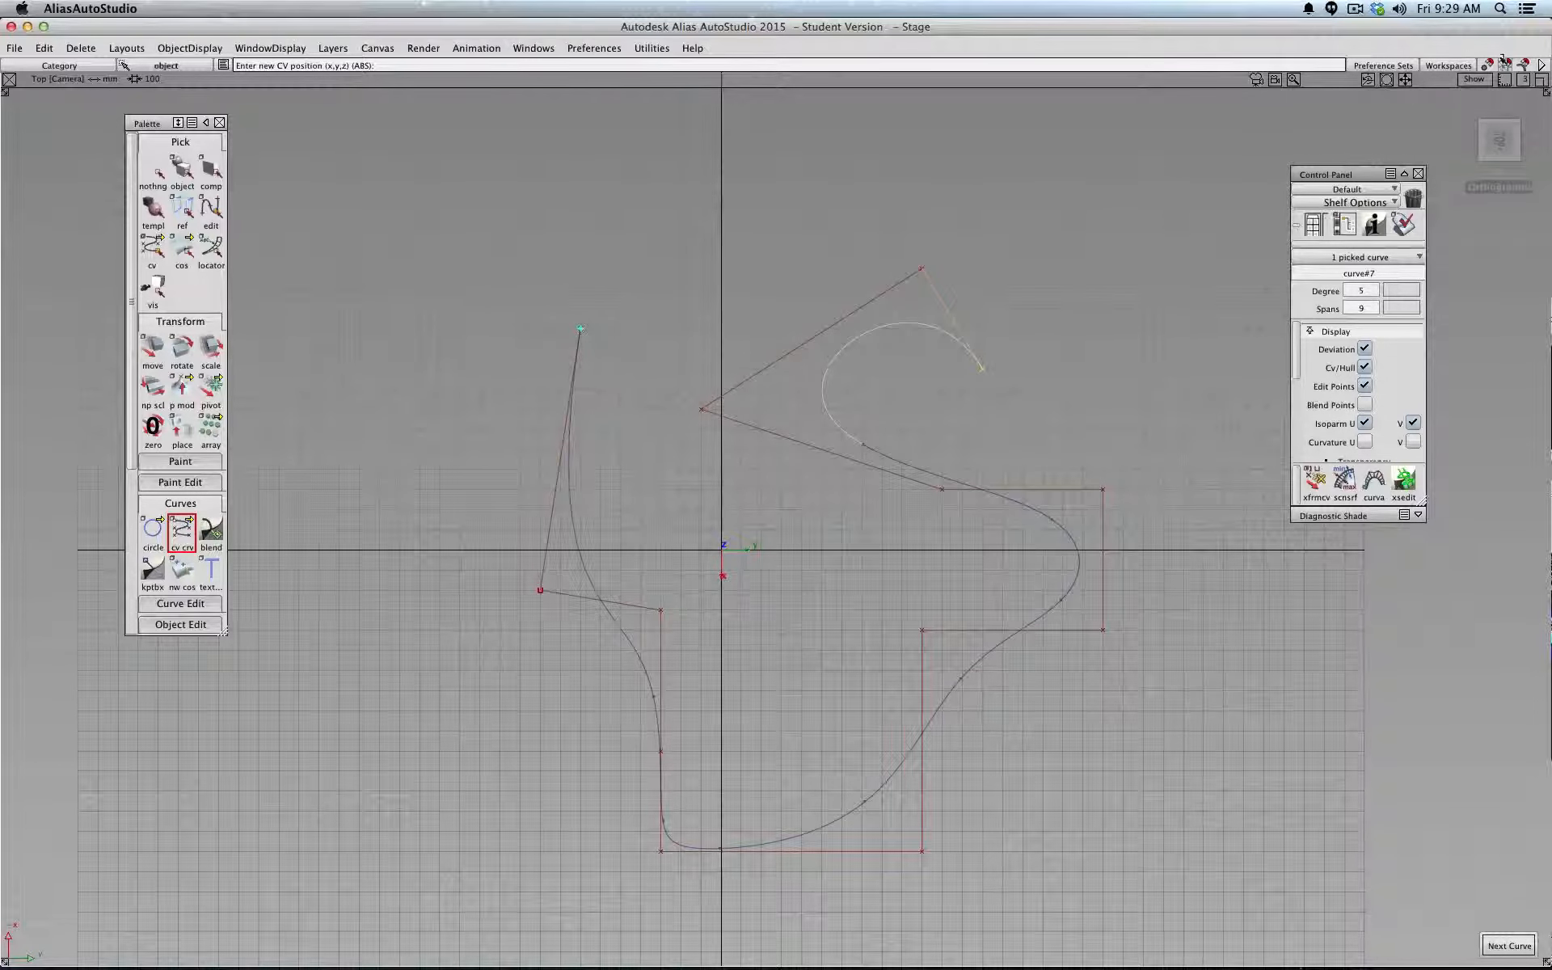
Add two free control points without grid snapping, then three more constrained along Y, X and Y
drag(1061, 342, 1081, 172)
drag(808, 209, 697, 302)
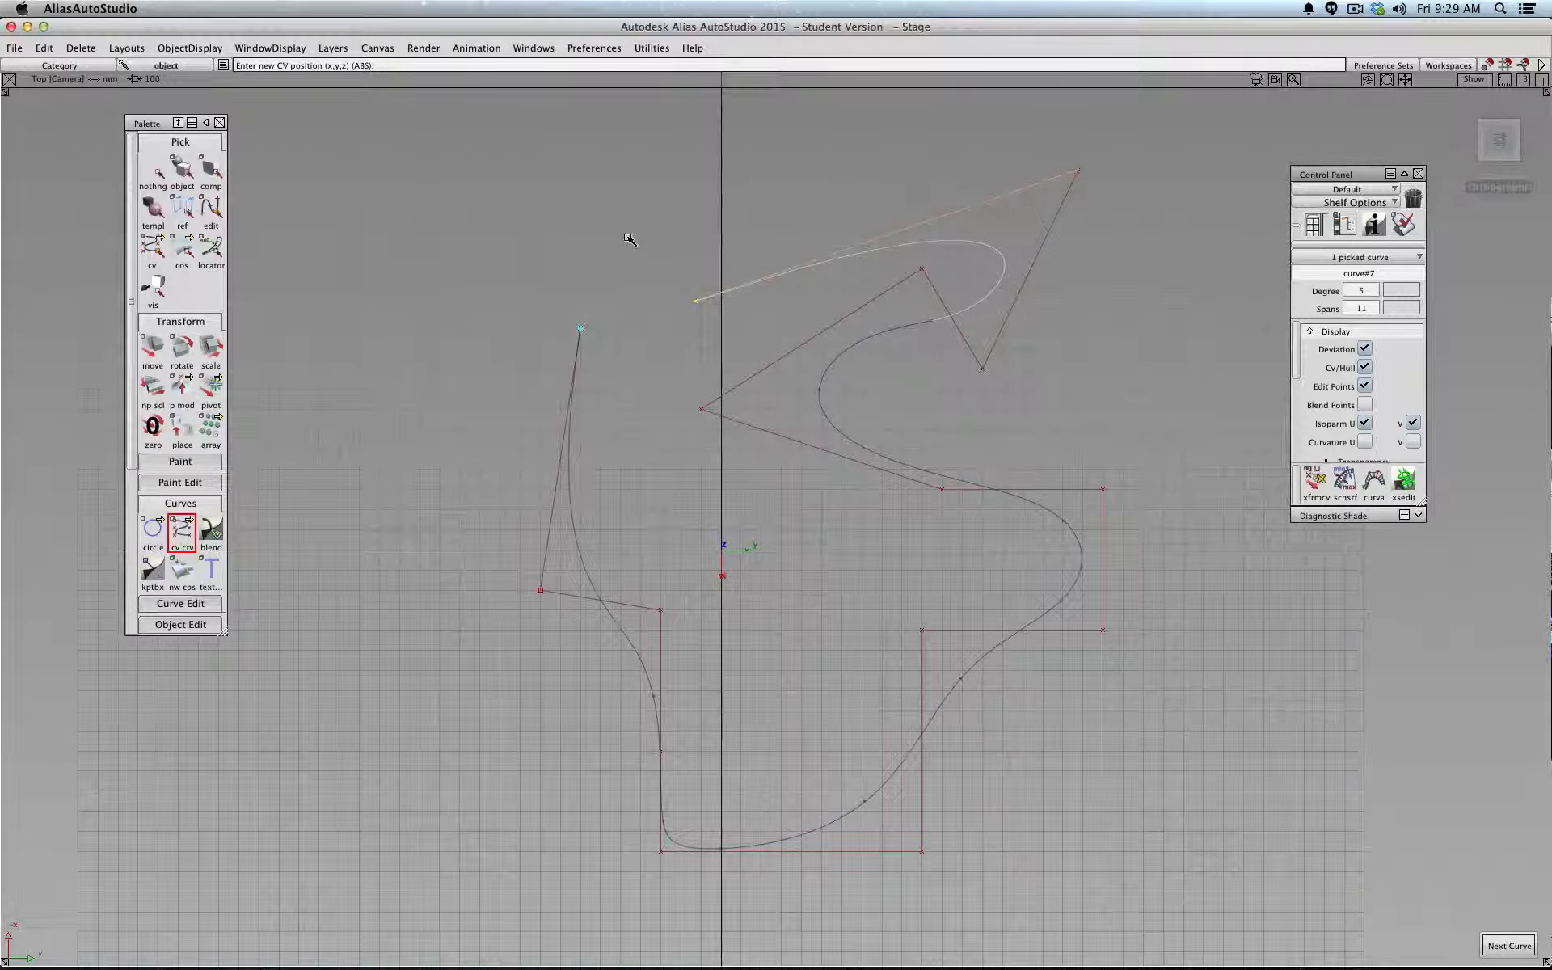
middle_drag(628, 239, 502, 247)
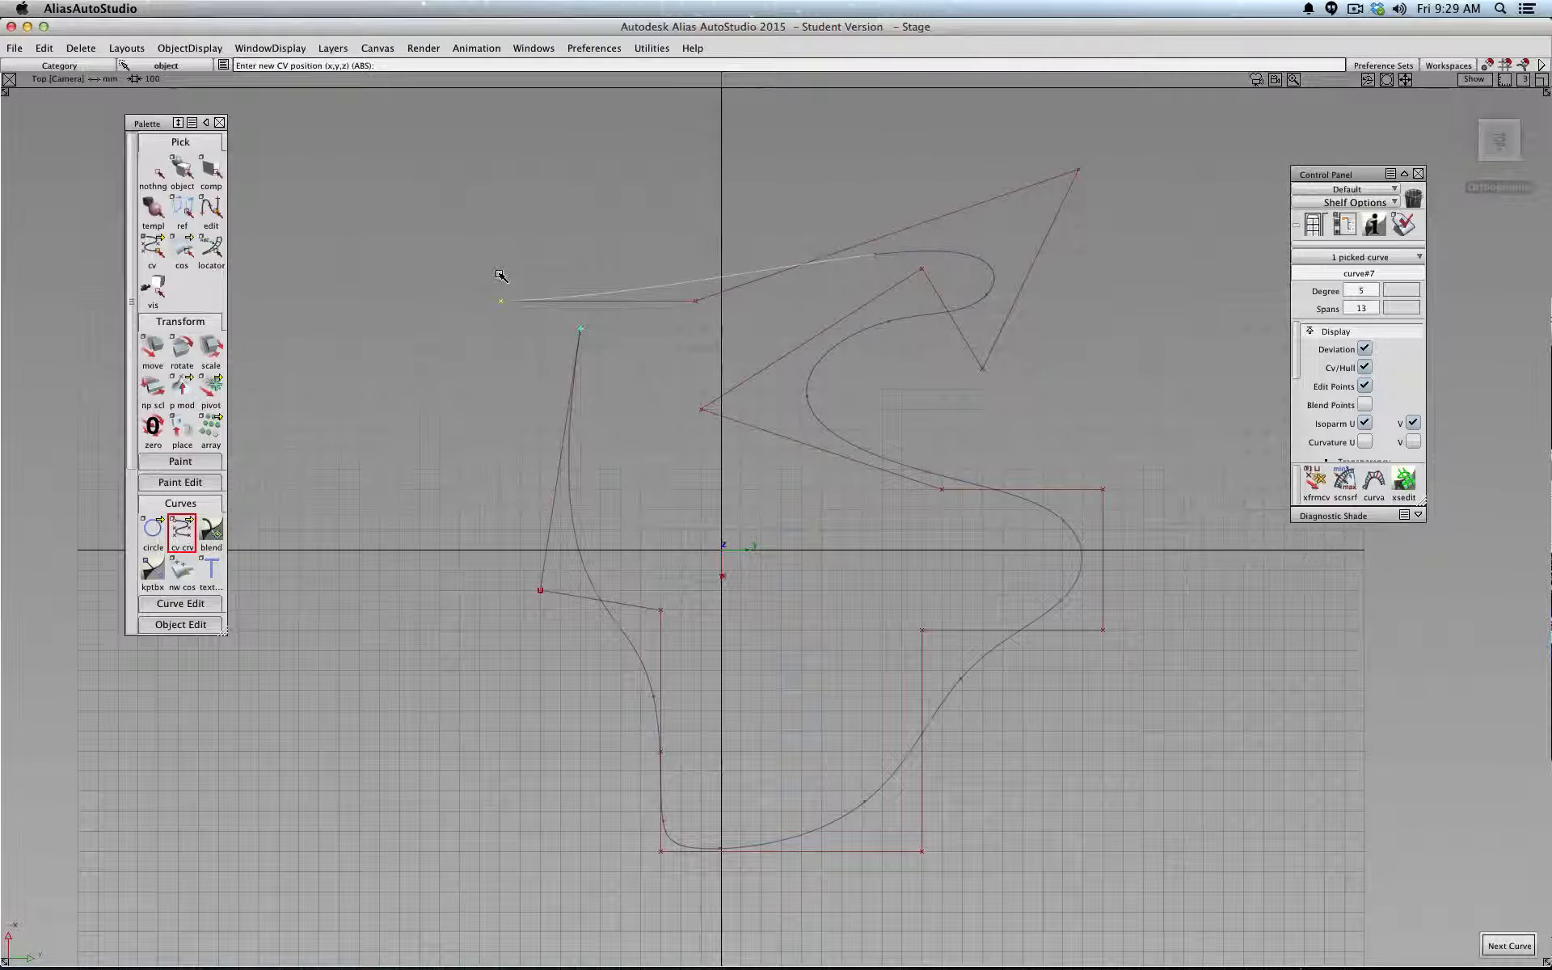
right_drag(502, 276, 505, 178)
middle_drag(537, 173, 629, 174)
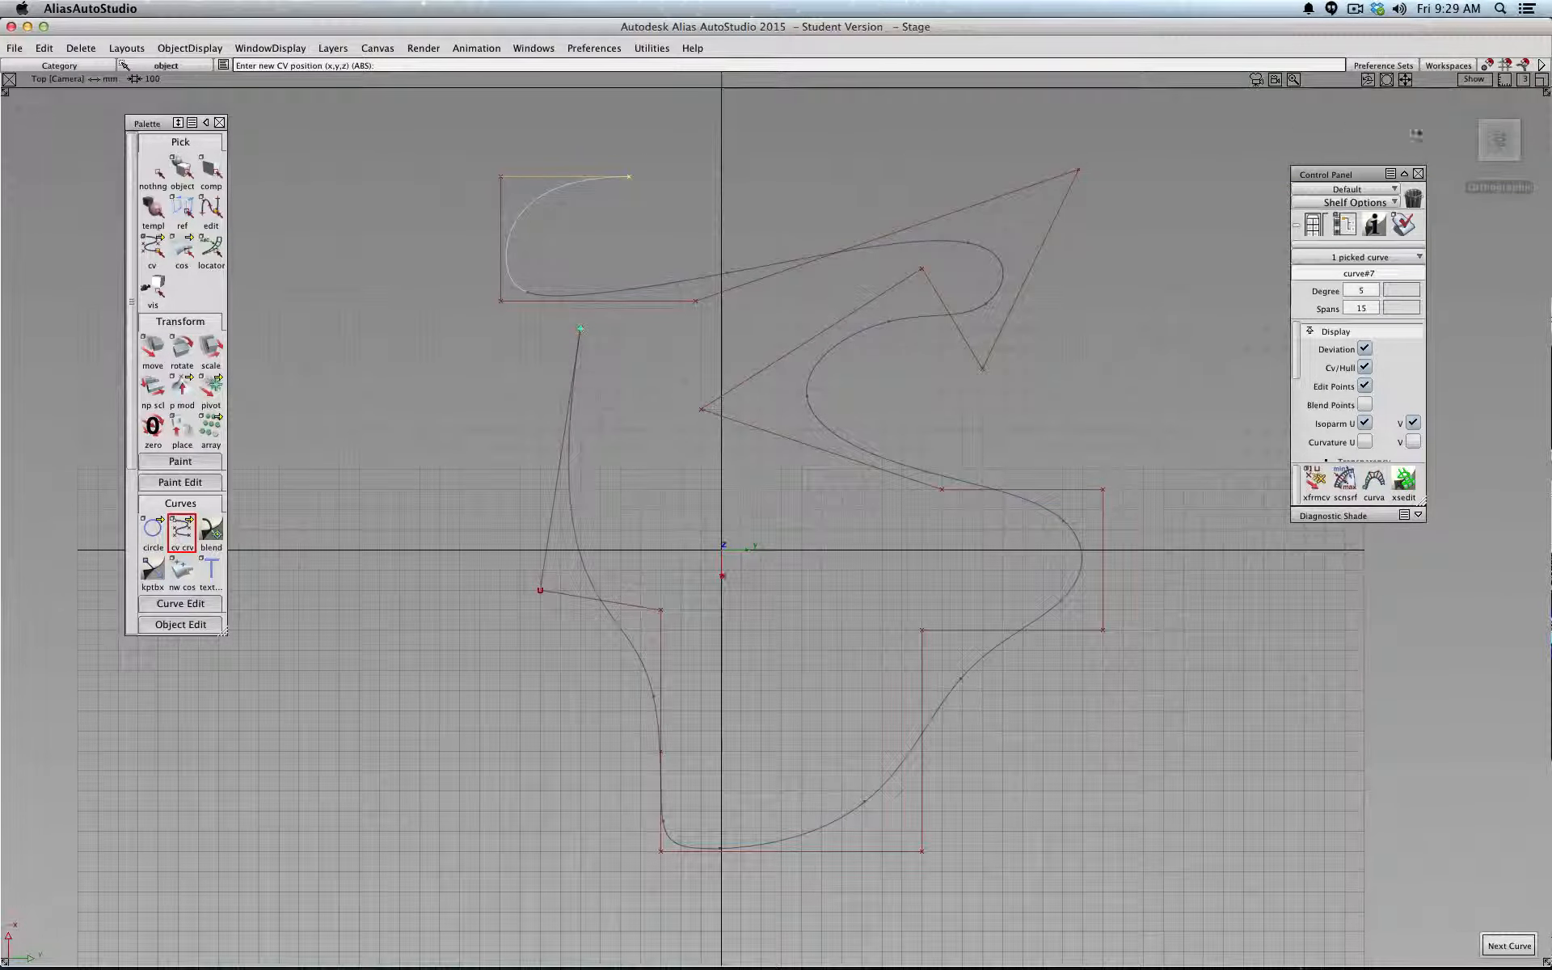
Rotate the top view and add one control point constrained along X followed by two constrained along Y
click(1500, 139)
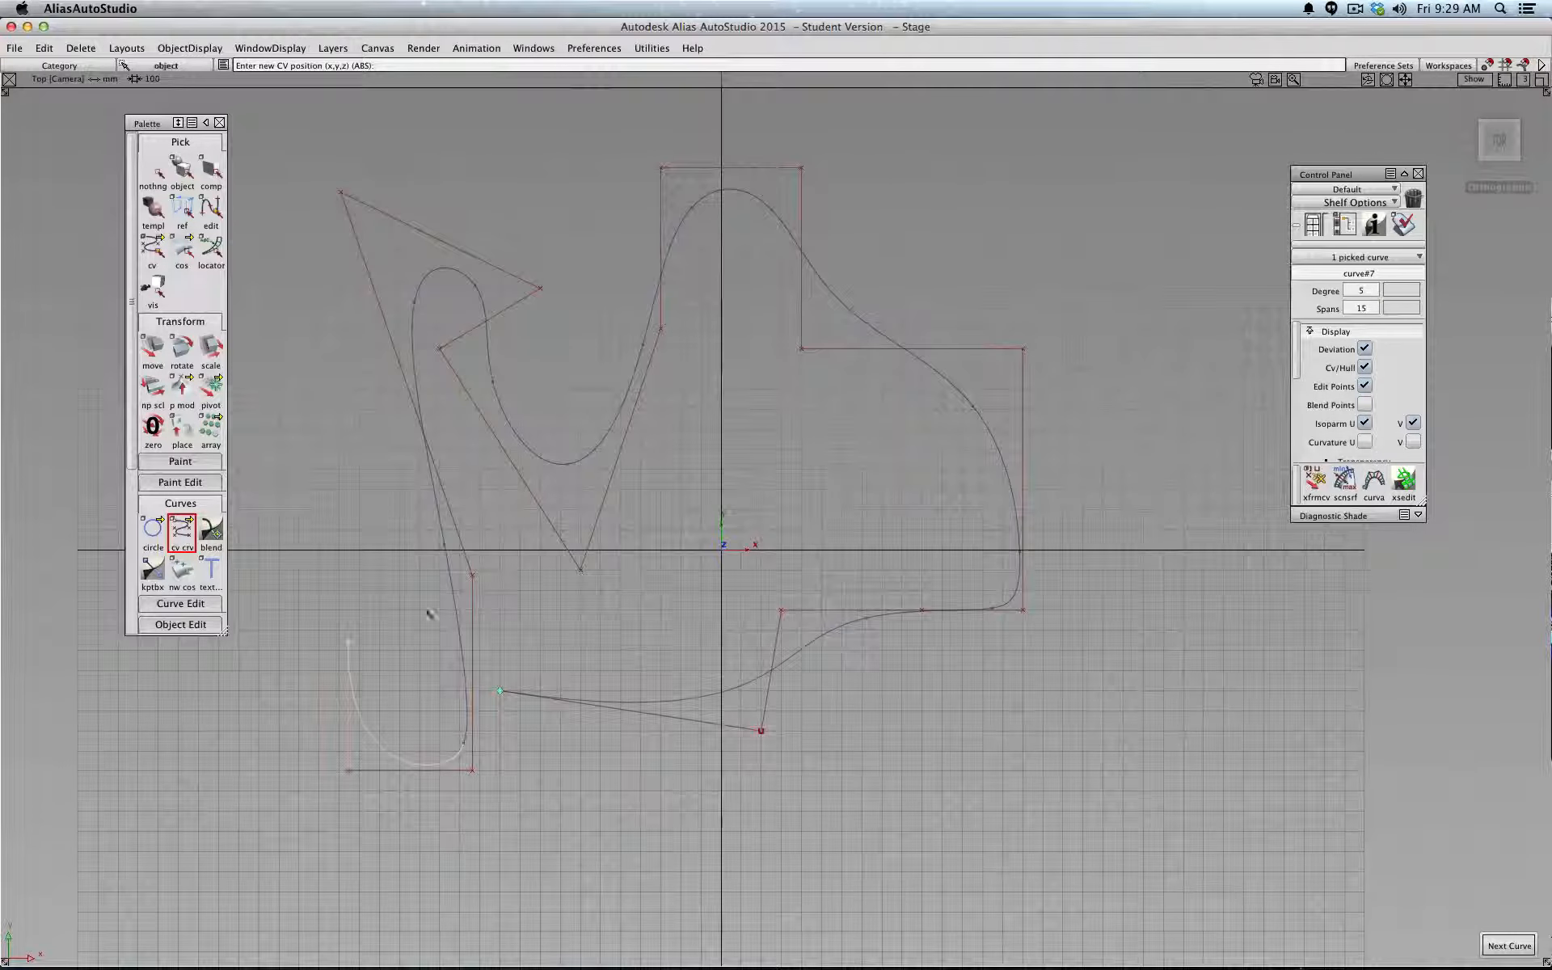
middle_drag(399, 623, 653, 623)
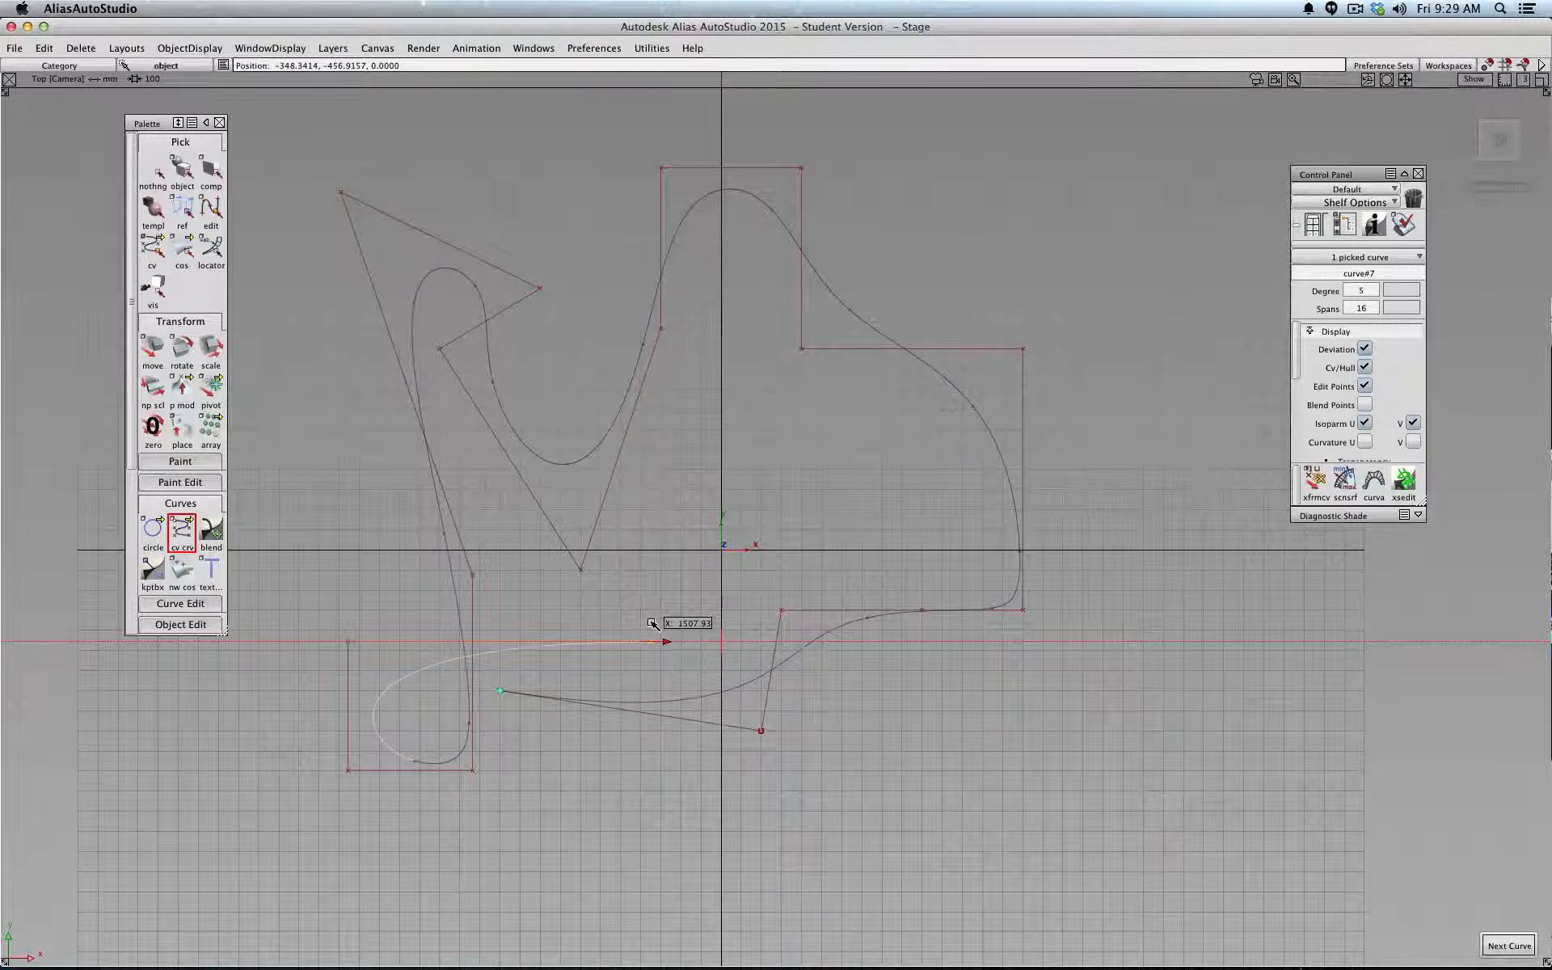
right_drag(676, 599, 680, 502)
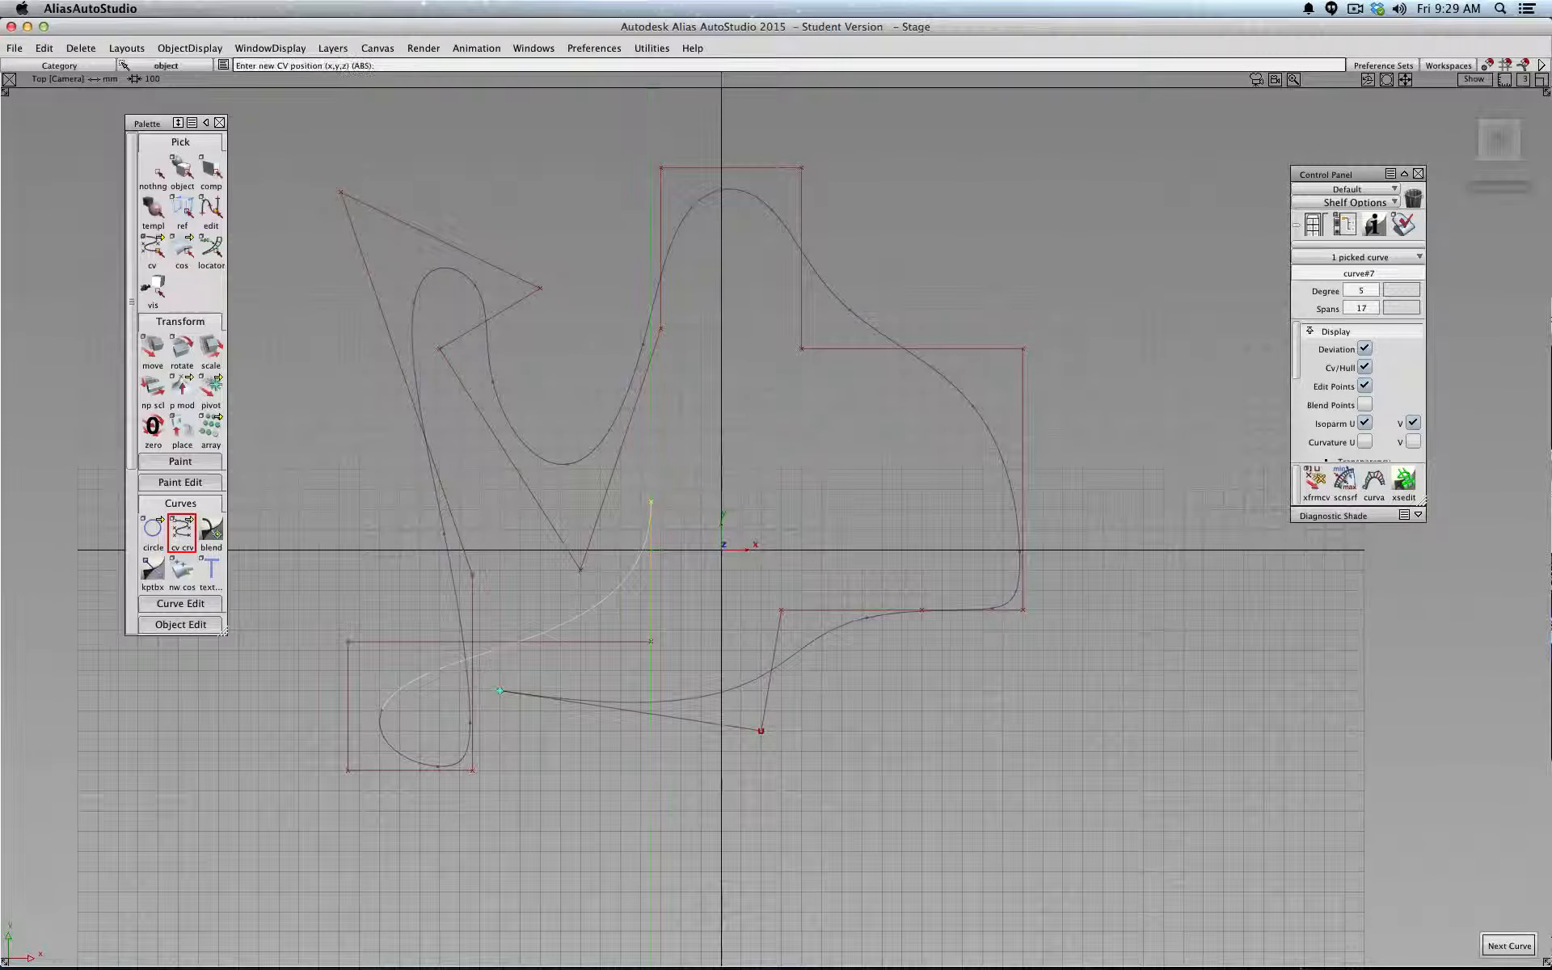
click(1520, 108)
right_drag(710, 560, 997, 571)
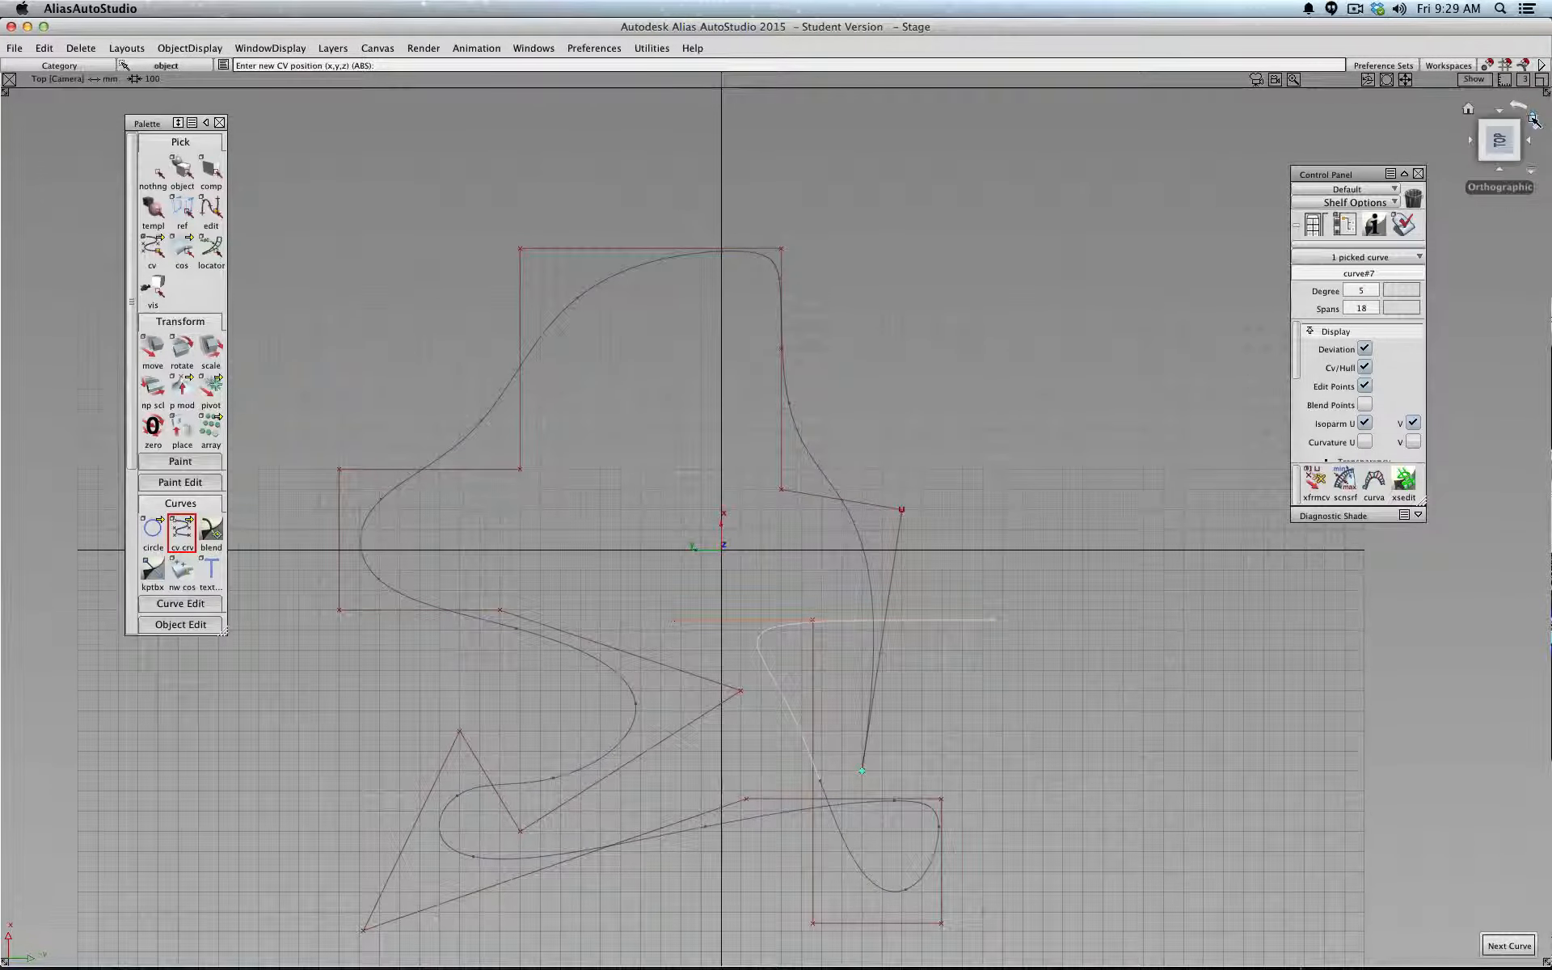
Place a free control point, then one constrained along X and a last one a short distance along Y
click(1535, 122)
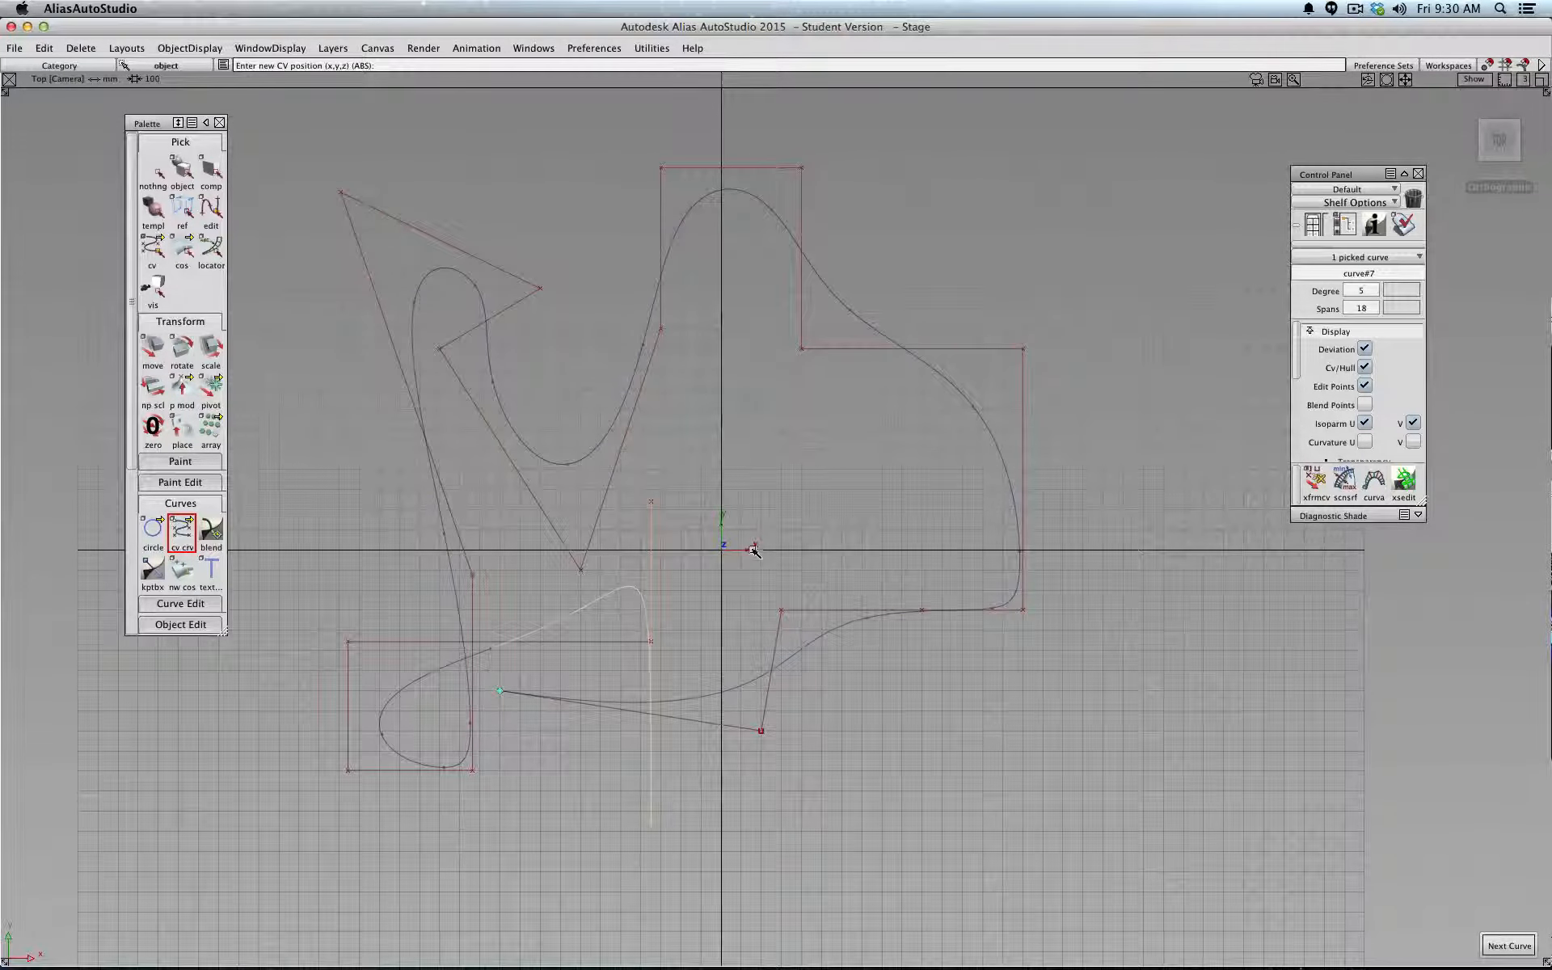
drag(781, 495, 836, 491)
middle_drag(920, 477, 968, 476)
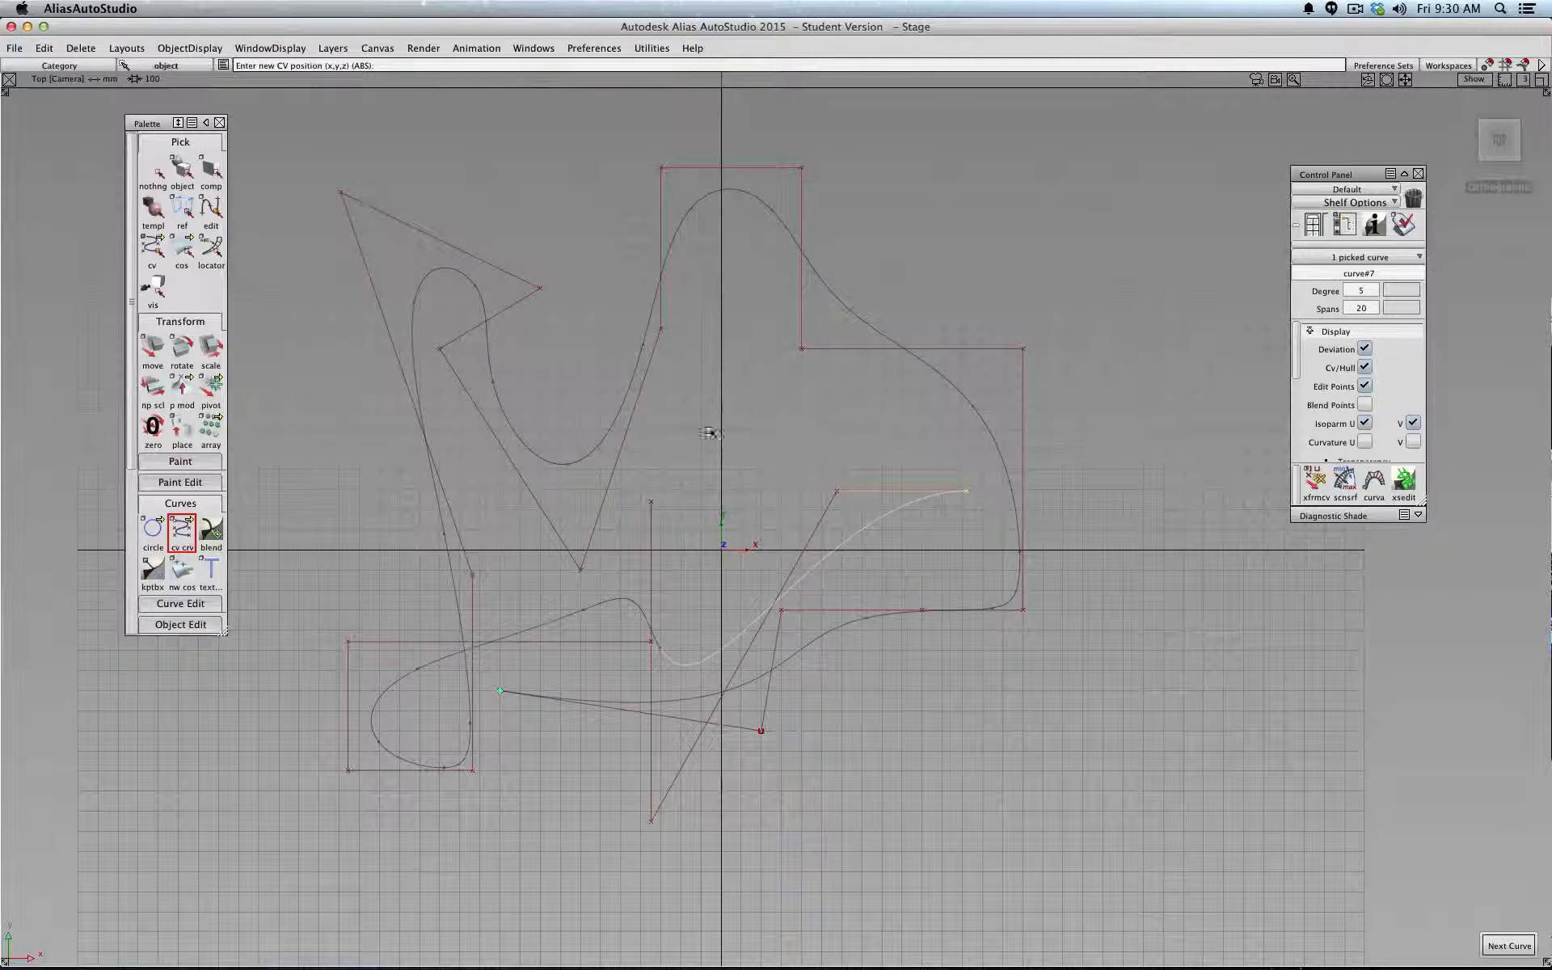
mouse_move(943, 450)
right_down()
mouse_move(942, 396)
mouse_move(942, 468)
right_up()
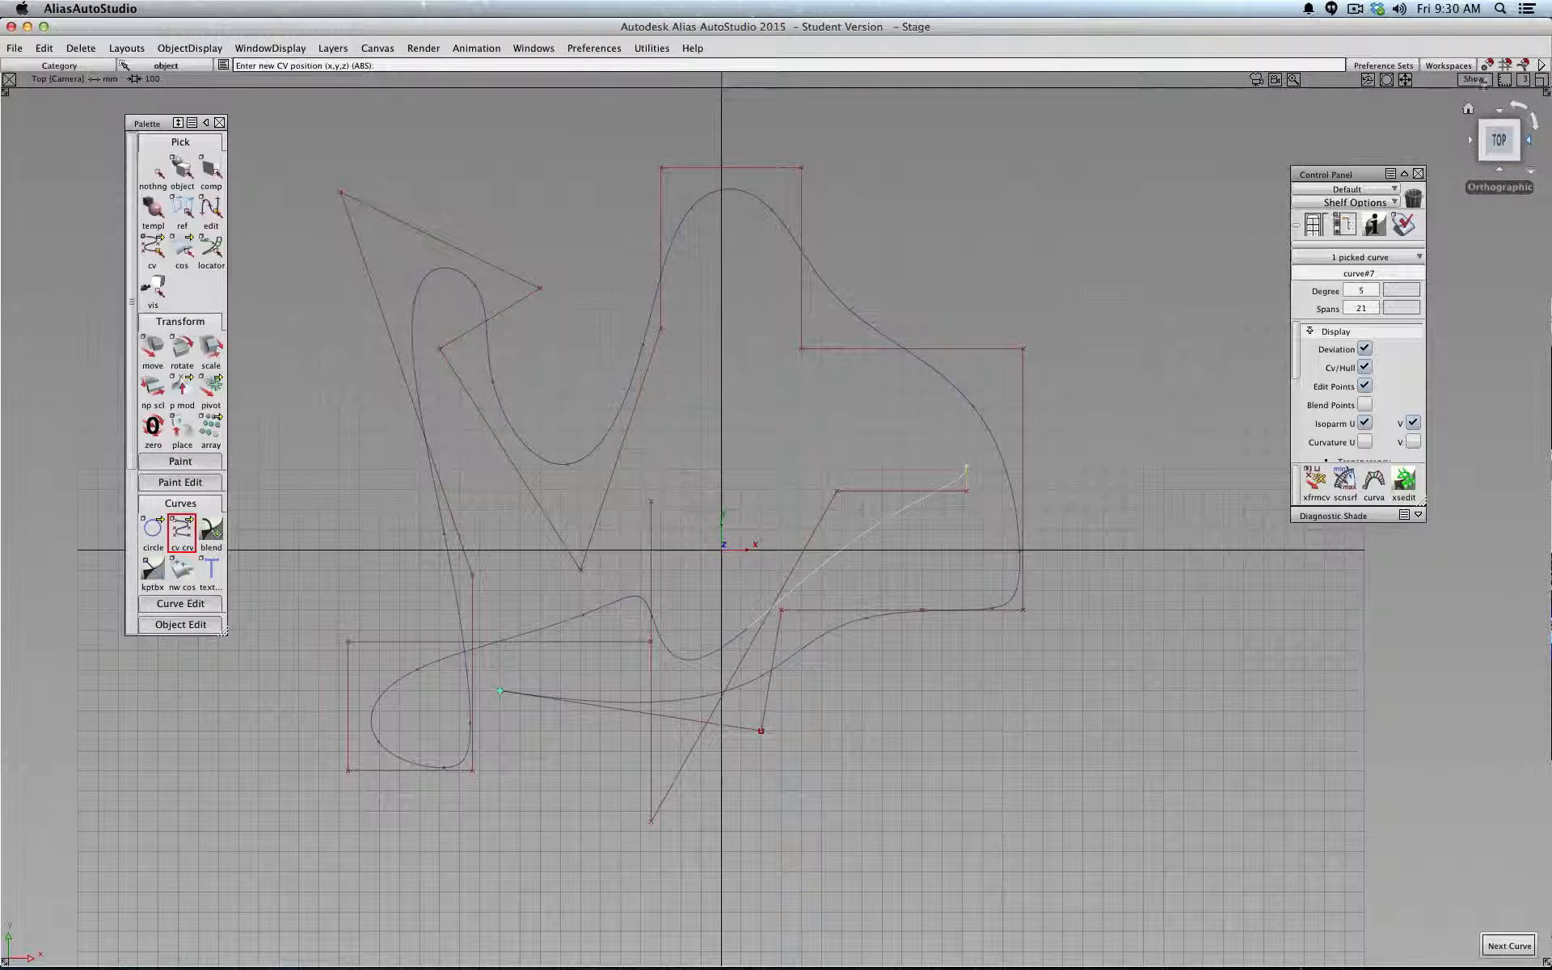
click(1480, 139)
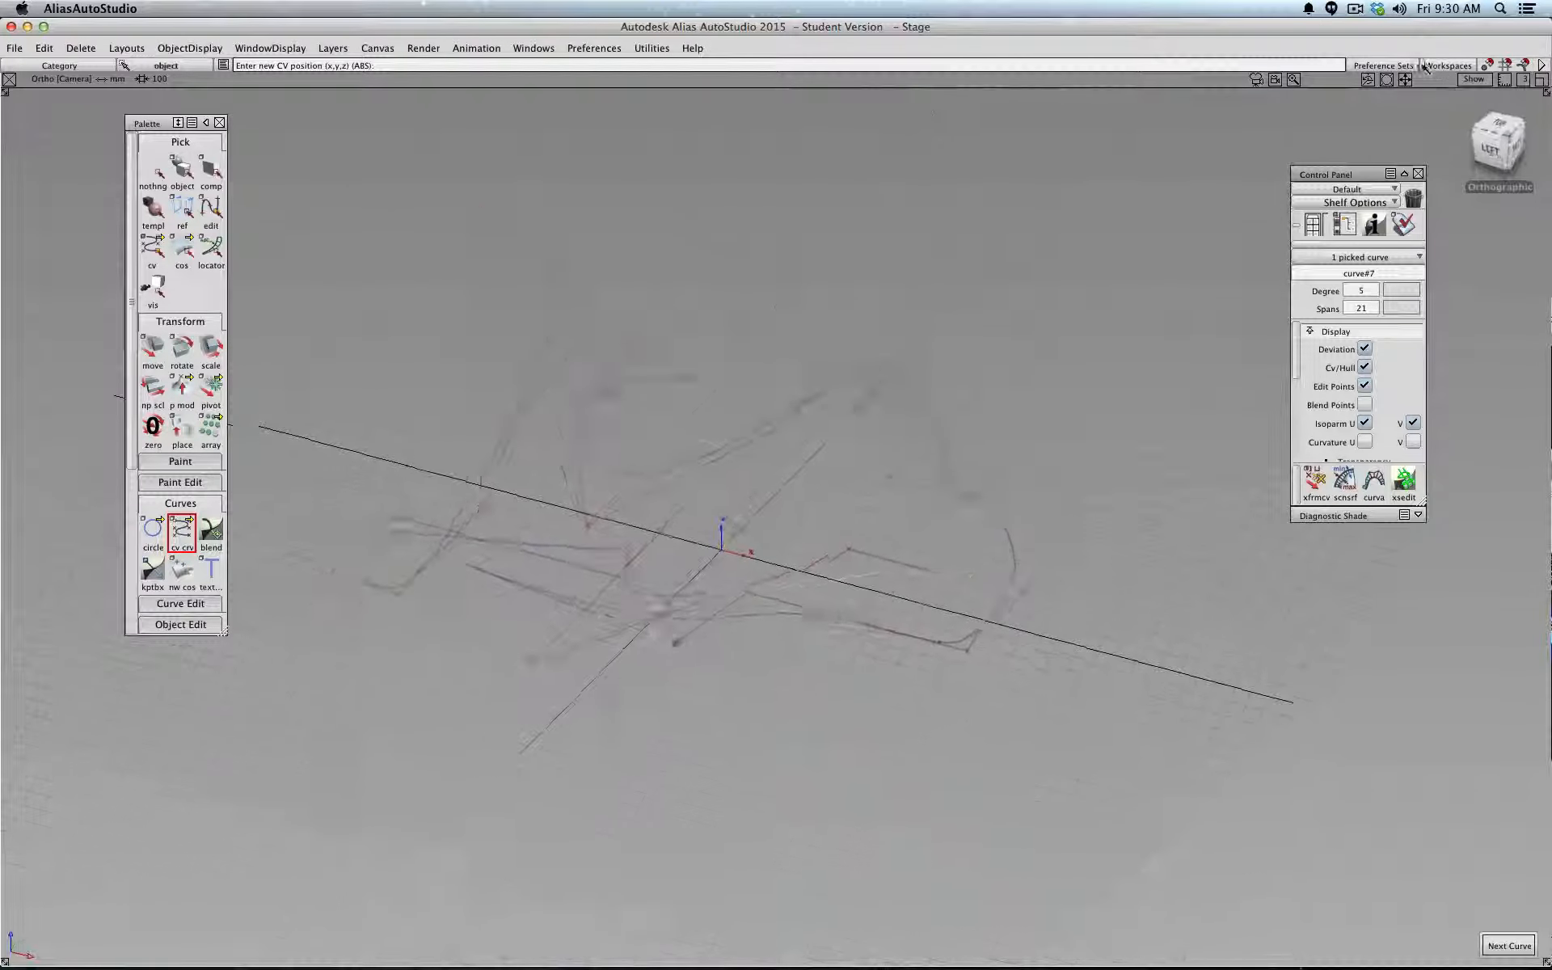